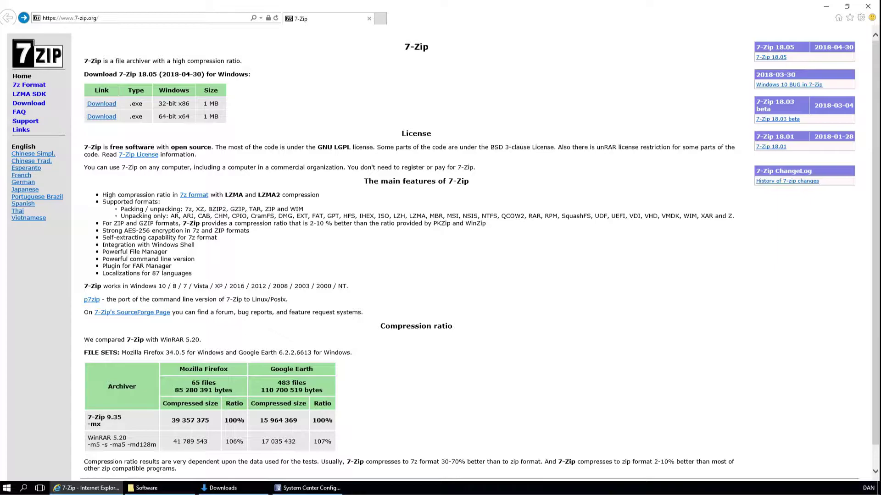
# Step: Go to the 7-Zip download page listing the 18.05 32-bit and 64-bit MSI installers
pyautogui.click(28, 102)
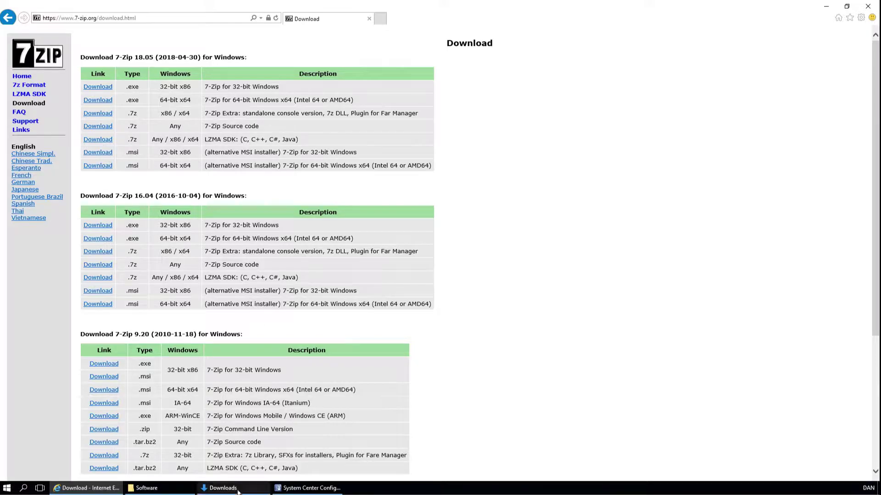
# Step: Create a new folder named 7zip in the Software folder
pyautogui.click(223, 488)
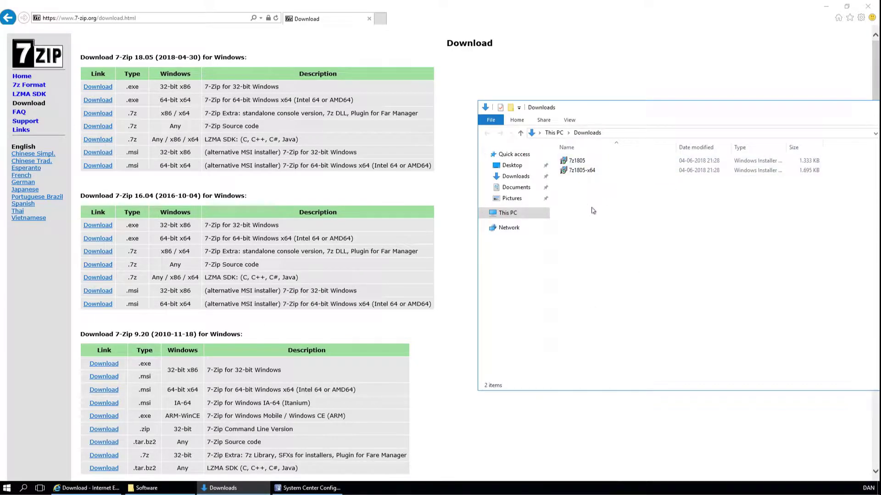
pyautogui.click(166, 489)
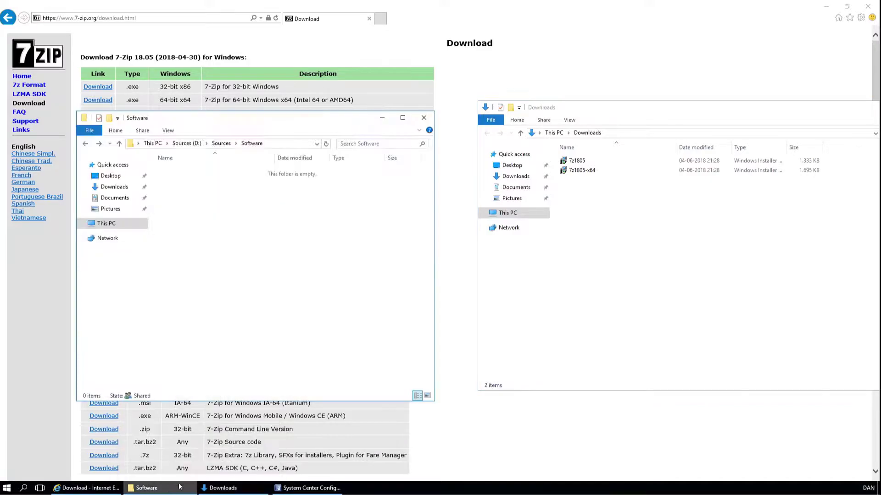
pyautogui.rightClick(200, 219)
pyautogui.moveTo(275, 329)
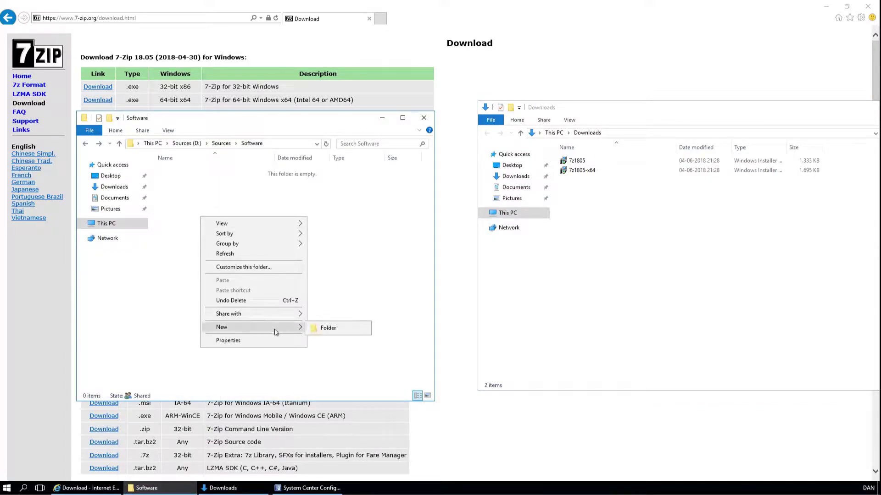
pyautogui.click(321, 329)
pyautogui.write('7')
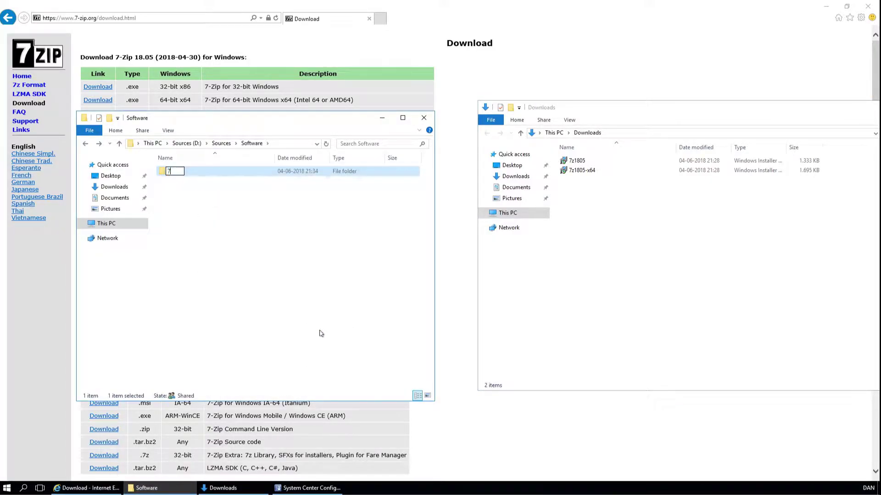
pyautogui.write('zip')
pyautogui.press('Return')
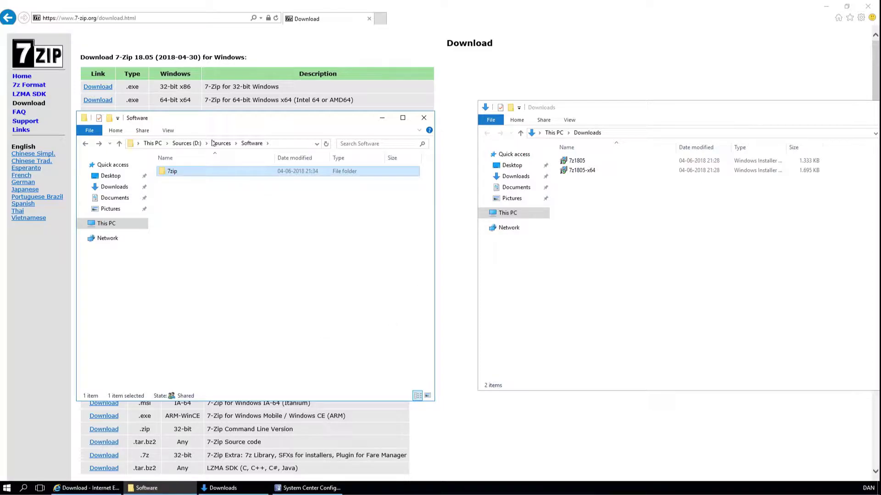
# Step: Inside 7zip, create two subfolders named 32 and 64
pyautogui.doubleClick(218, 174)
pyautogui.rightClick(205, 201)
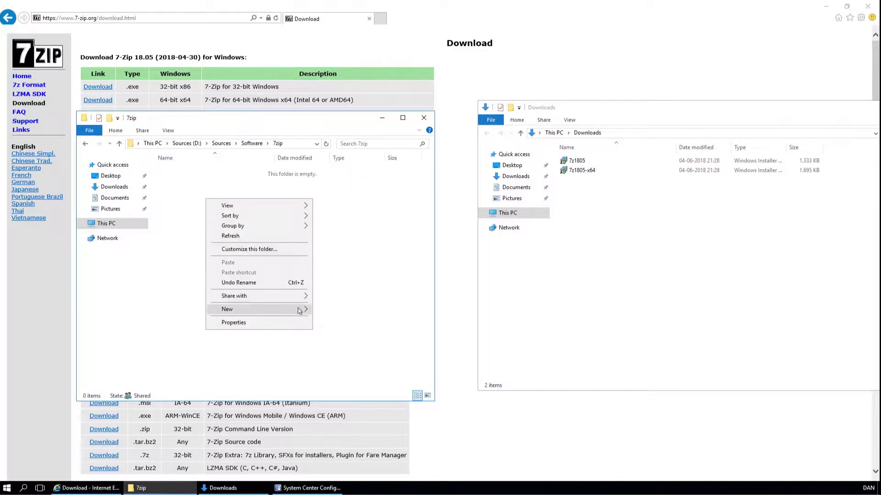
pyautogui.moveTo(298, 309)
pyautogui.click(340, 316)
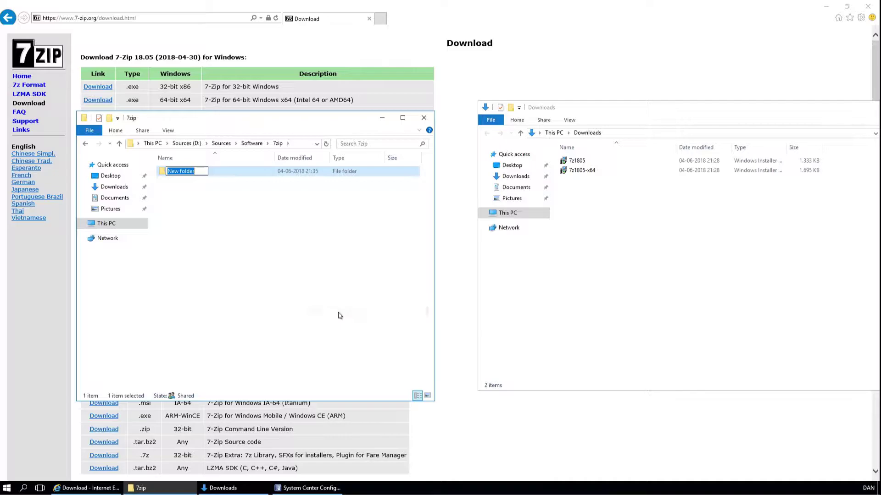
pyautogui.write('32')
pyautogui.rightClick(326, 303)
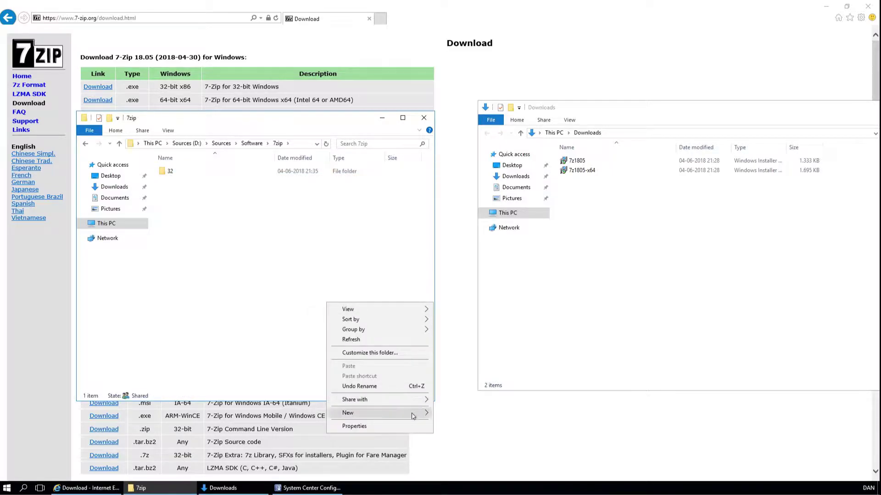
pyautogui.moveTo(412, 415)
pyautogui.click(445, 414)
pyautogui.write('64')
pyautogui.press('Return')
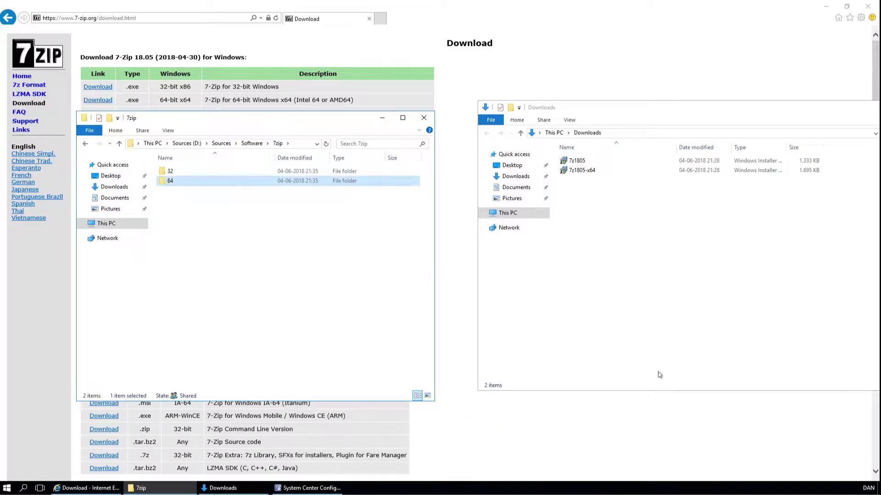
# Step: Copy the 7z1805-x64 installer from Downloads into the 64 folder
pyautogui.click(653, 226)
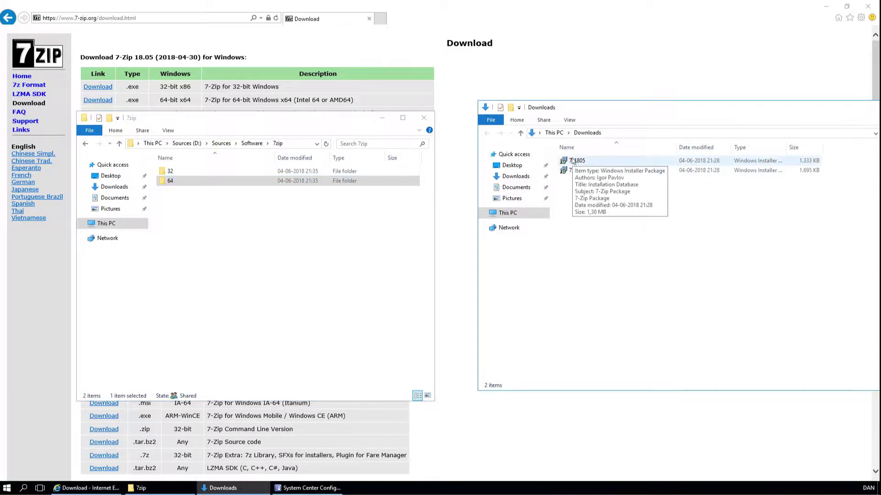
pyautogui.click(573, 160)
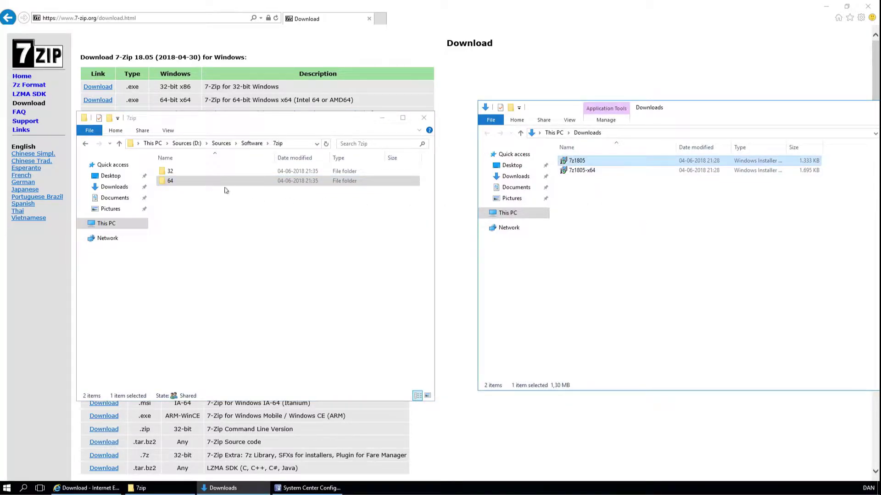
pyautogui.doubleClick(220, 182)
pyautogui.hotkey('alt', 'Left')
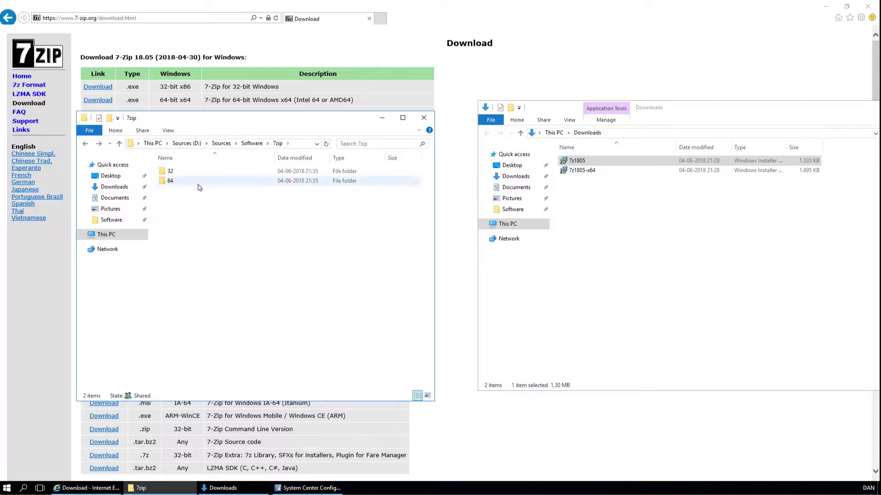
pyautogui.doubleClick(200, 187)
pyautogui.moveTo(599, 173); pyautogui.dragTo(281, 229)
pyautogui.click(601, 285)
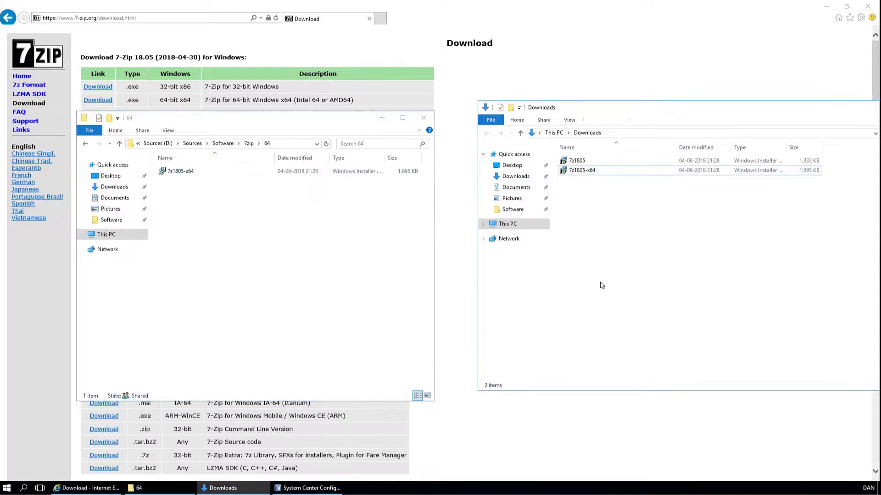
# Step: Start the Create Application Wizard in the Test applications folder
pyautogui.click(307, 488)
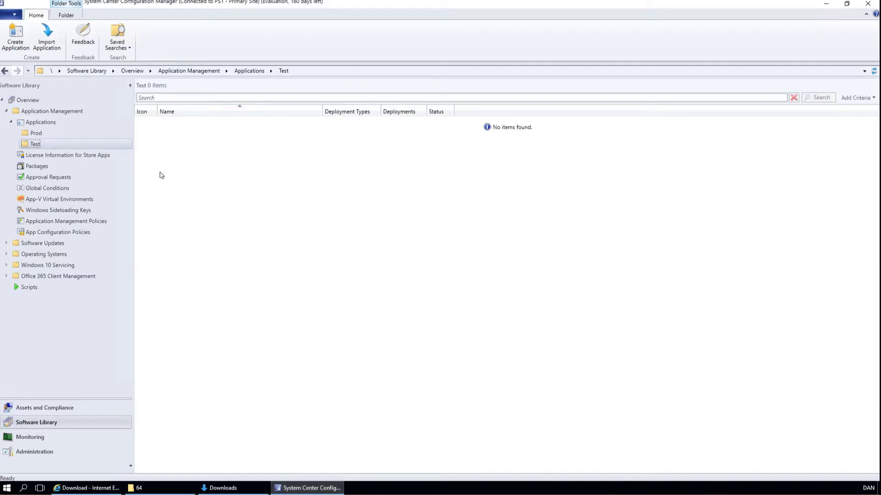
pyautogui.rightClick(65, 143)
pyautogui.click(90, 147)
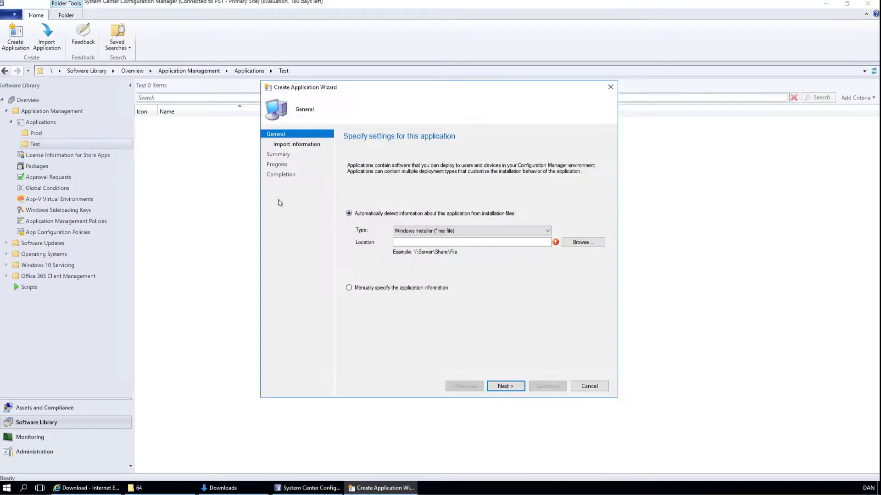
# Step: Use \\sccm01\sources\Software\7zip\32\7z1805.msi as the installer and continue
pyautogui.click(576, 244)
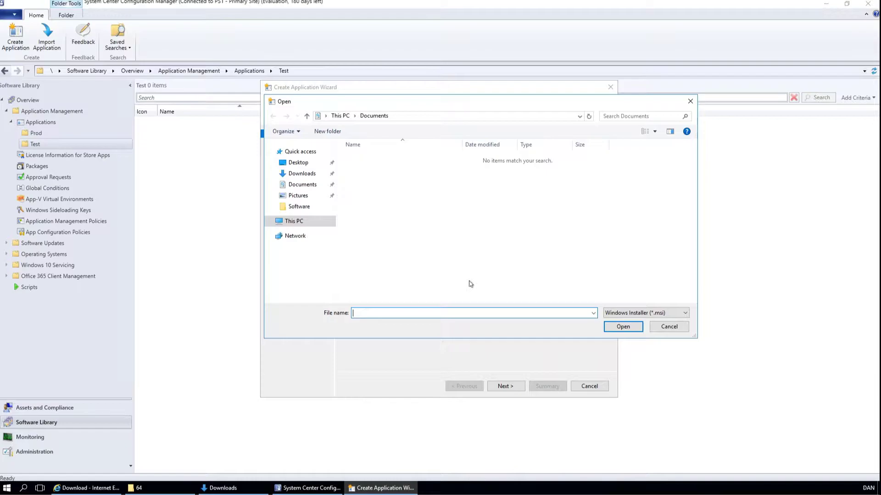
pyautogui.write('\\\\sccm01\\sources')
pyautogui.press('Return')
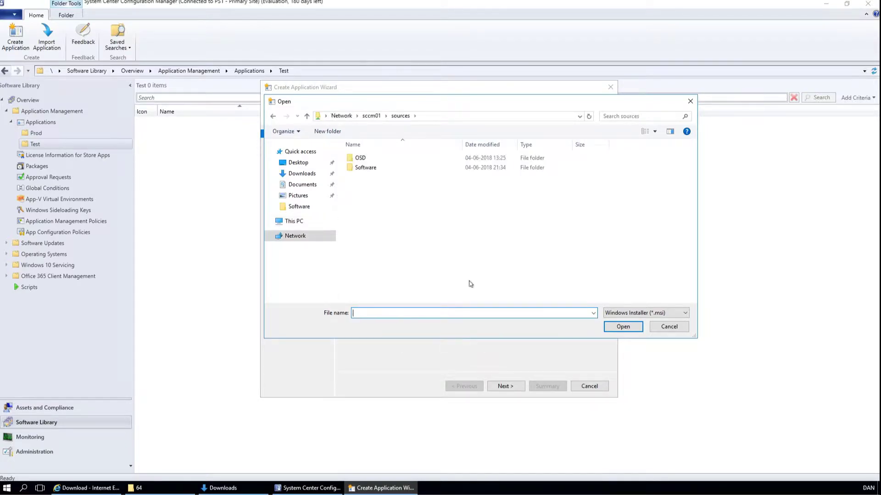
pyautogui.doubleClick(365, 168)
pyautogui.doubleClick(375, 158)
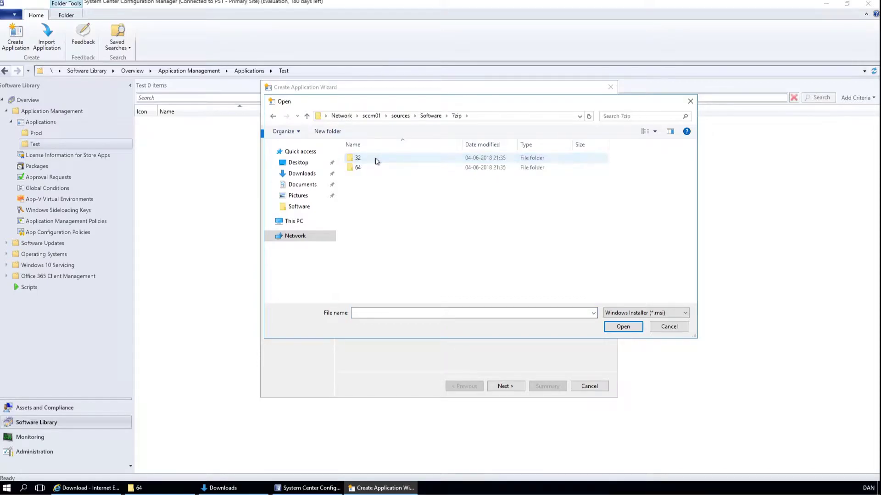
pyautogui.doubleClick(375, 159)
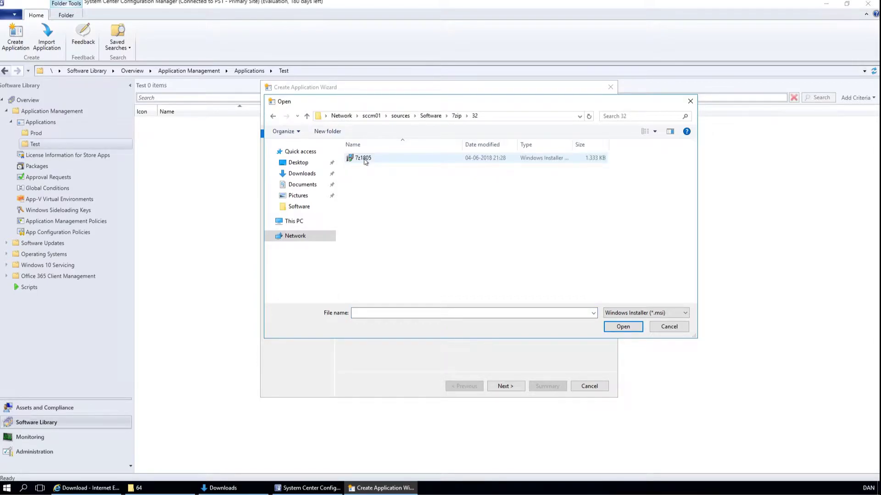
pyautogui.click(365, 161)
pyautogui.doubleClick(365, 160)
pyautogui.click(504, 386)
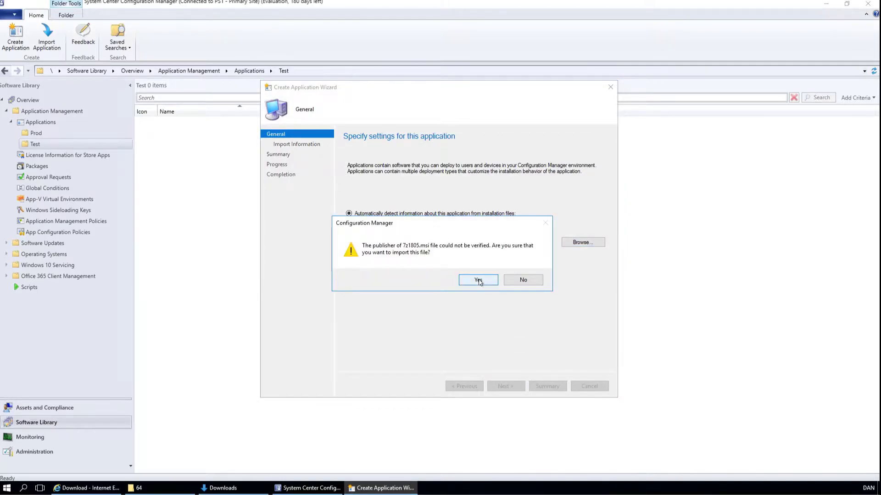
# Step: Accept the unverified-publisher import and set software version 18.05 and publisher 7-Zip
pyautogui.click(478, 279)
pyautogui.click(501, 386)
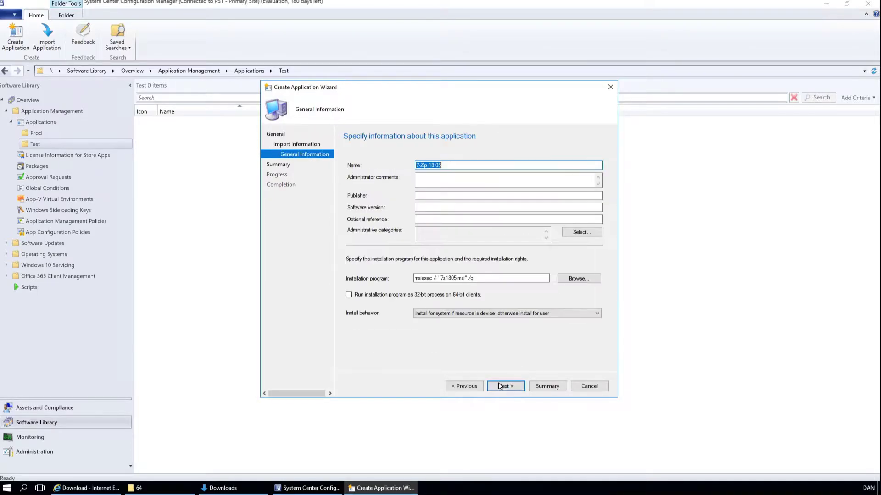
pyautogui.press('End')
pyautogui.doubleClick(429, 166)
pyautogui.hotkey('ctrl', 'c')
pyautogui.click(420, 207)
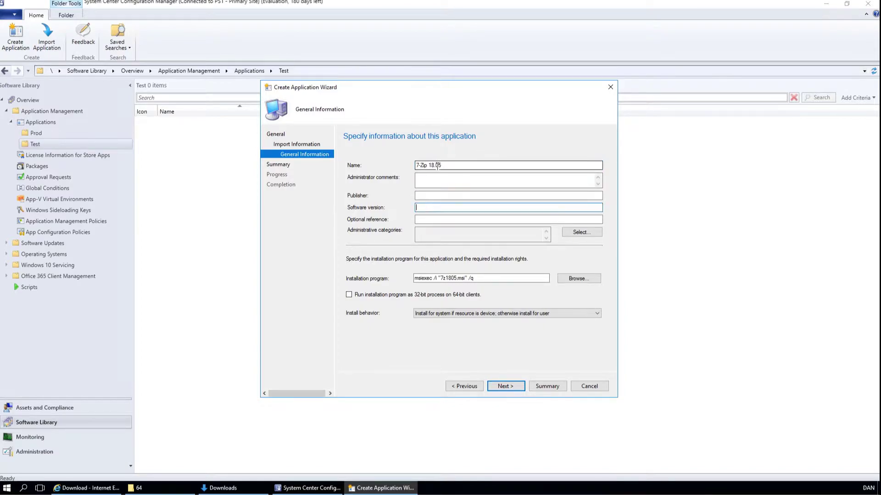
pyautogui.hotkey('ctrl', 'v')
pyautogui.moveTo(428, 166); pyautogui.dragTo(395, 174)
pyautogui.hotkey('ctrl', 'x')
pyautogui.click(448, 195)
pyautogui.hotkey('ctrl', 'v')
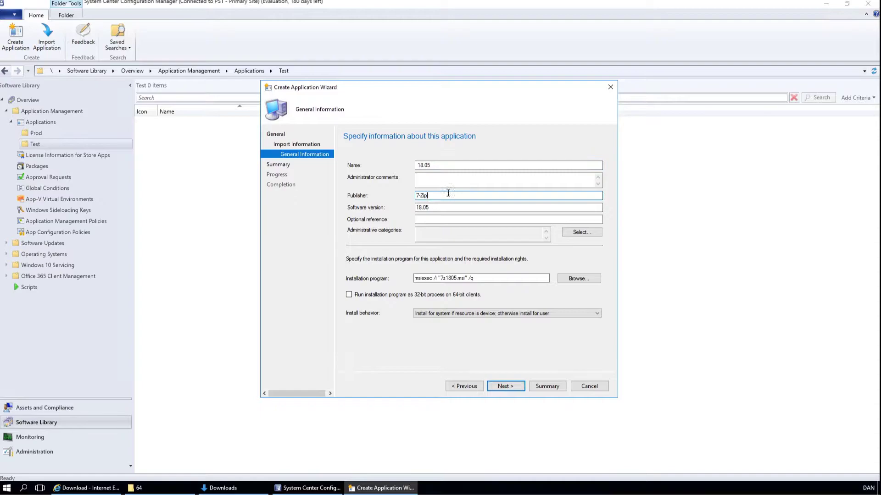
pyautogui.click(422, 166)
pyautogui.hotkey('ctrl', 'v')
# Step: Set install behavior to Install for system and finish creating the application
pyautogui.click(504, 313)
pyautogui.click(498, 321)
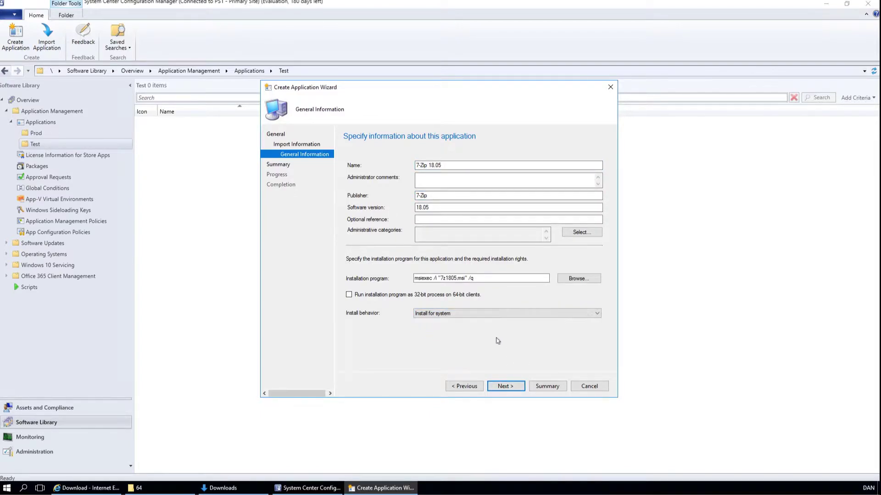
pyautogui.click(503, 387)
pyautogui.click(503, 387)
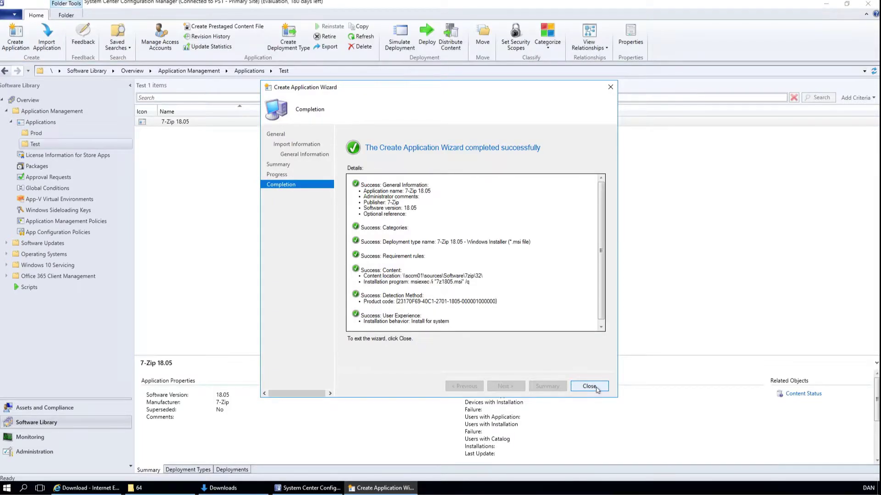
# Step: Close the wizard and open the 7-Zip MSI deployment type's properties
pyautogui.click(590, 386)
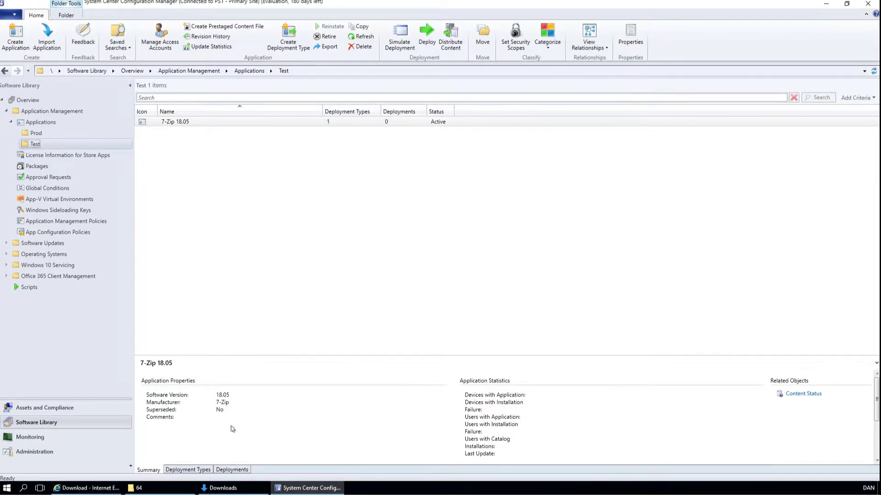
pyautogui.click(187, 470)
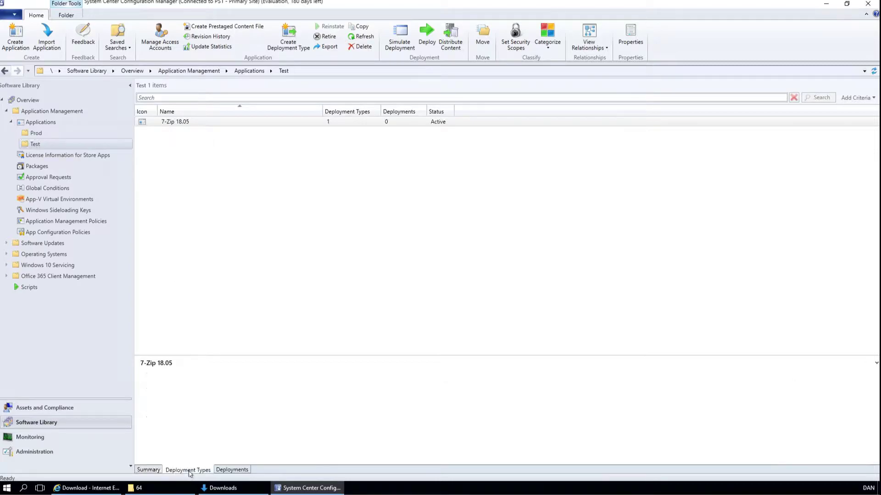
pyautogui.moveTo(304, 377); pyautogui.dragTo(330, 376)
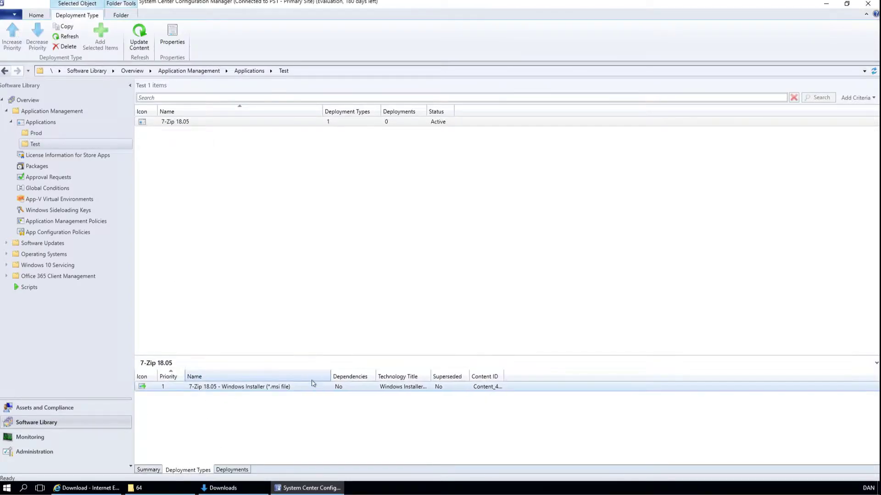
pyautogui.rightClick(286, 386)
pyautogui.click(315, 380)
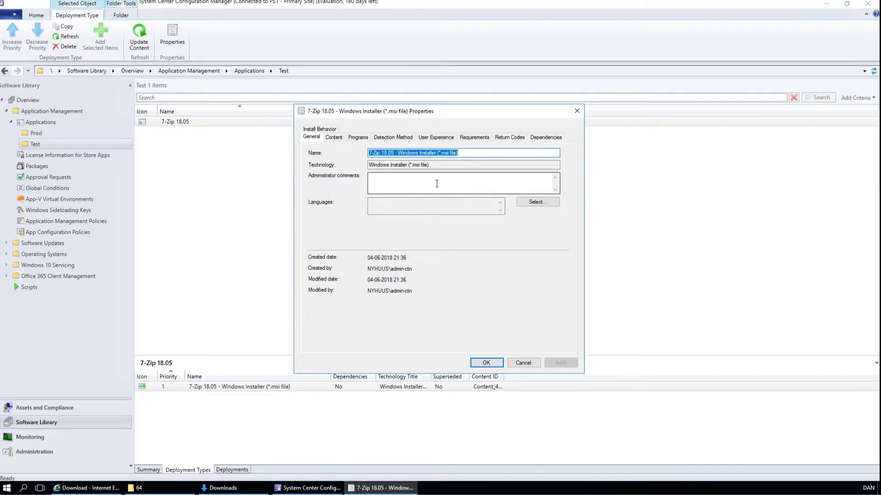
# Step: Add an operating system requirement for 32-bit Windows 7, 8, 8.1 and 10
pyautogui.click(474, 138)
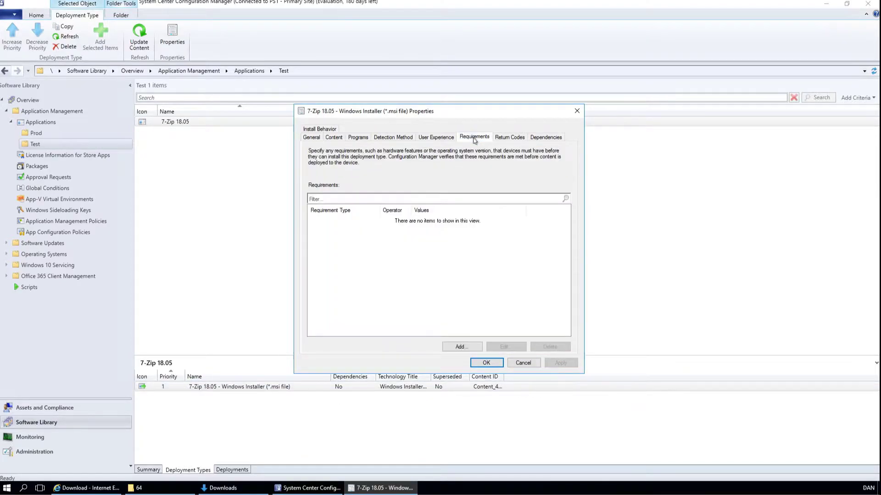
pyautogui.click(454, 347)
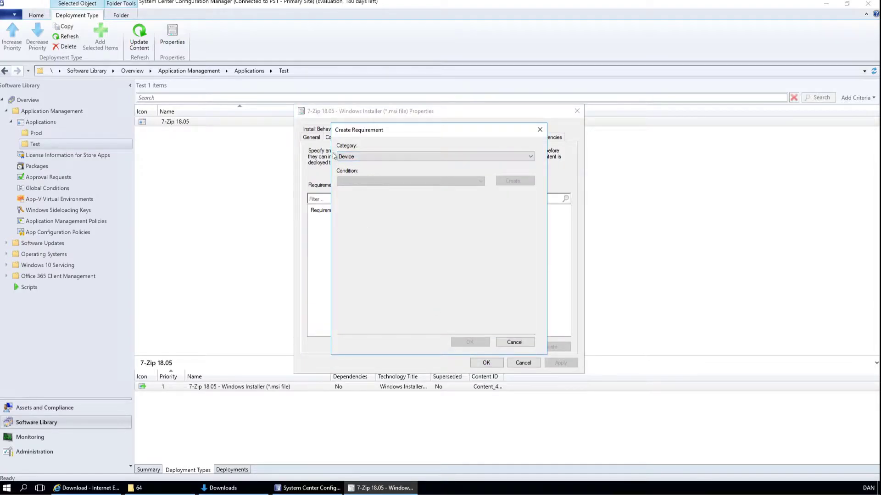
pyautogui.click(369, 181)
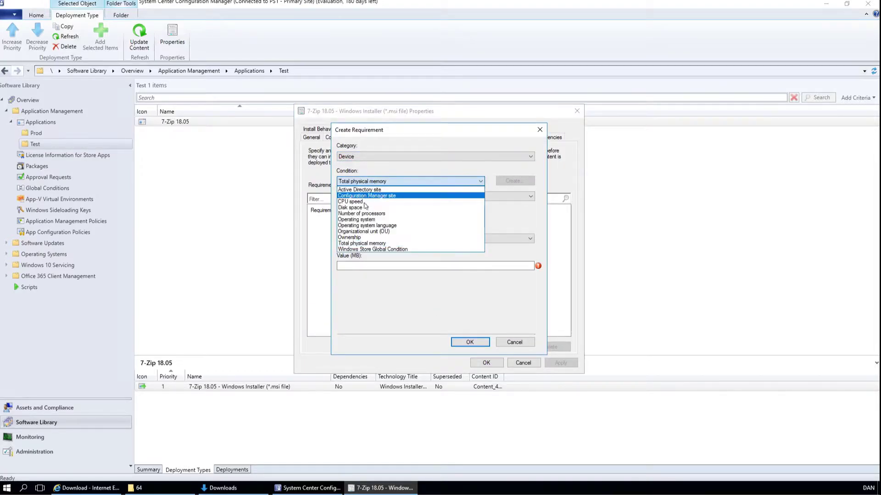
pyautogui.click(364, 220)
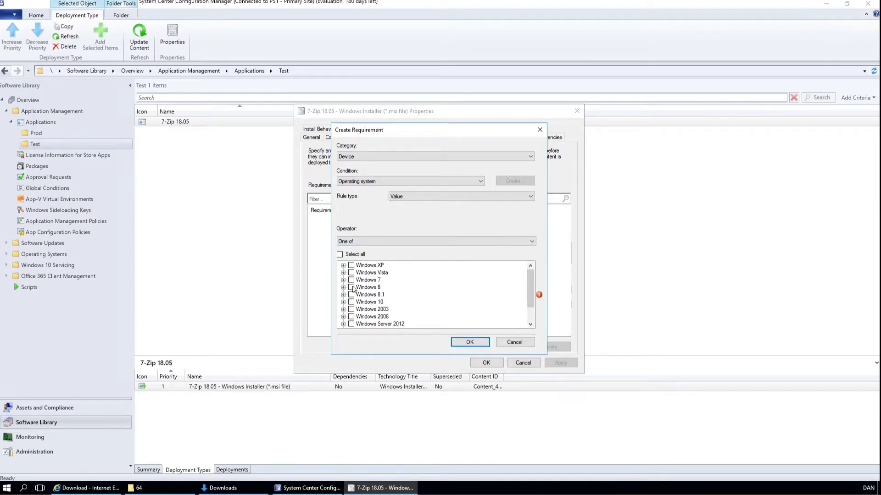
pyautogui.click(343, 280)
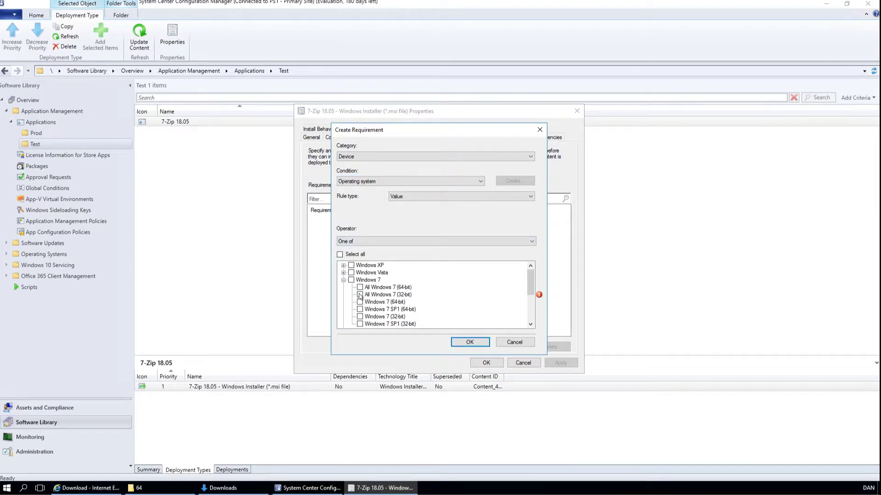
pyautogui.click(360, 295)
pyautogui.scroll(-2, 389, 303)
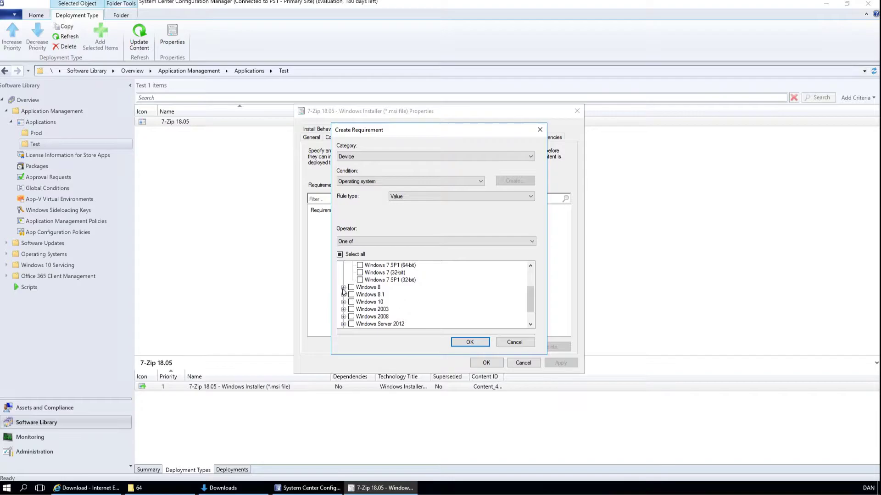
pyautogui.click(343, 287)
pyautogui.scroll(-1, 362, 310)
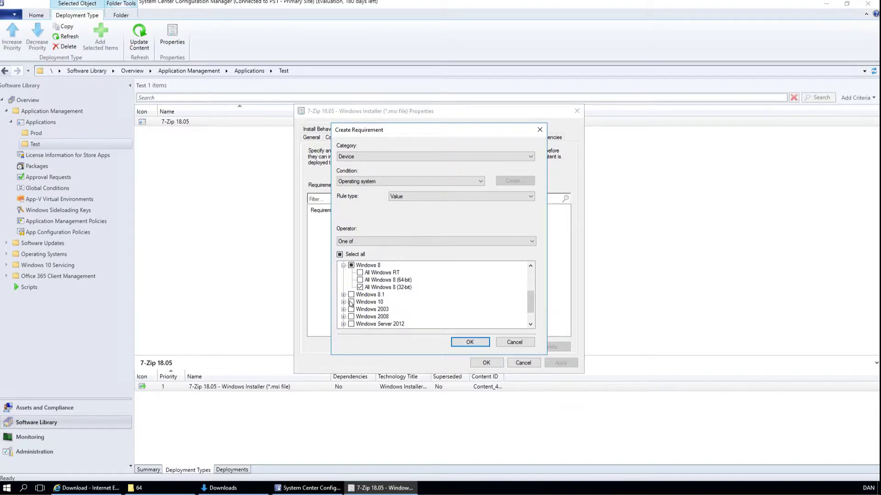
pyautogui.click(343, 295)
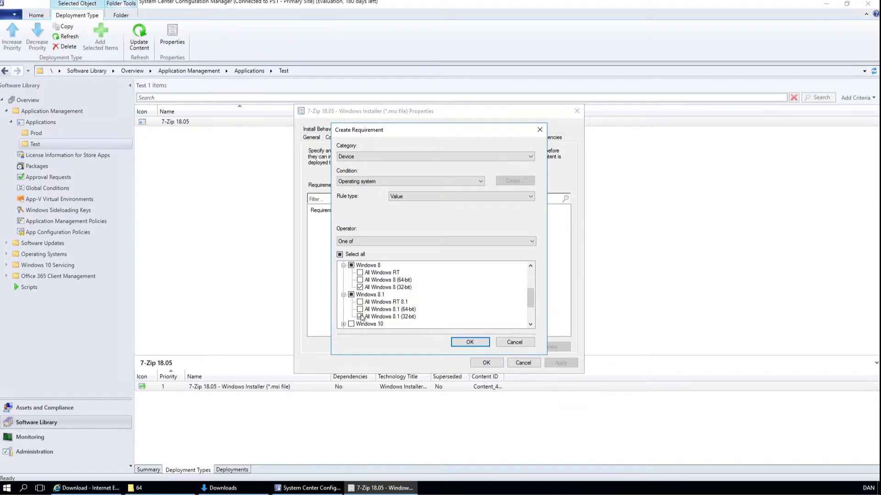
pyautogui.scroll(-1, 361, 318)
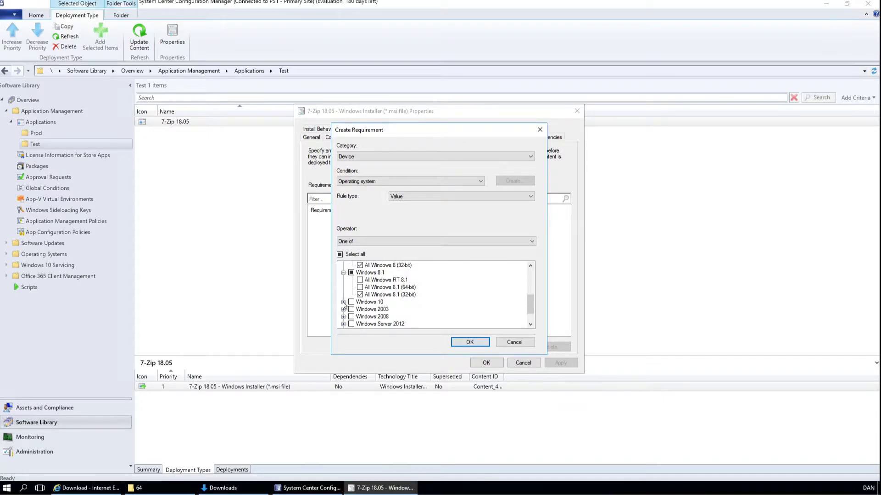
pyautogui.click(343, 302)
pyautogui.click(363, 316)
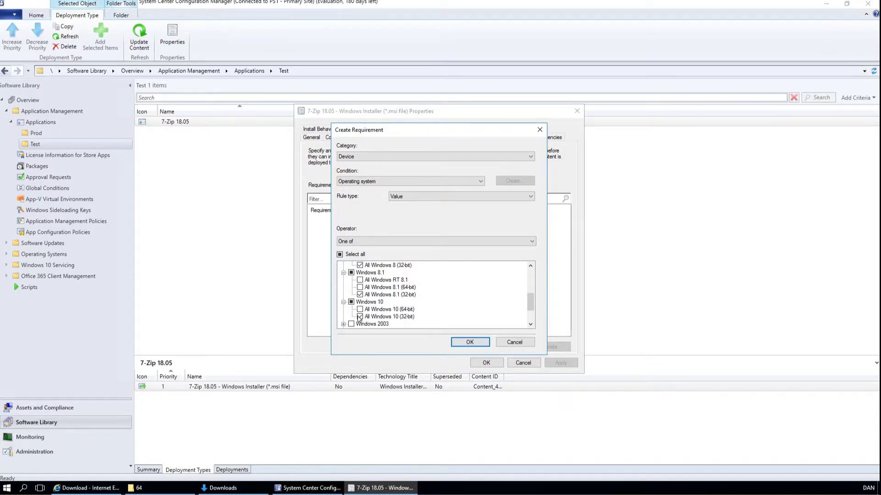
pyautogui.click(469, 342)
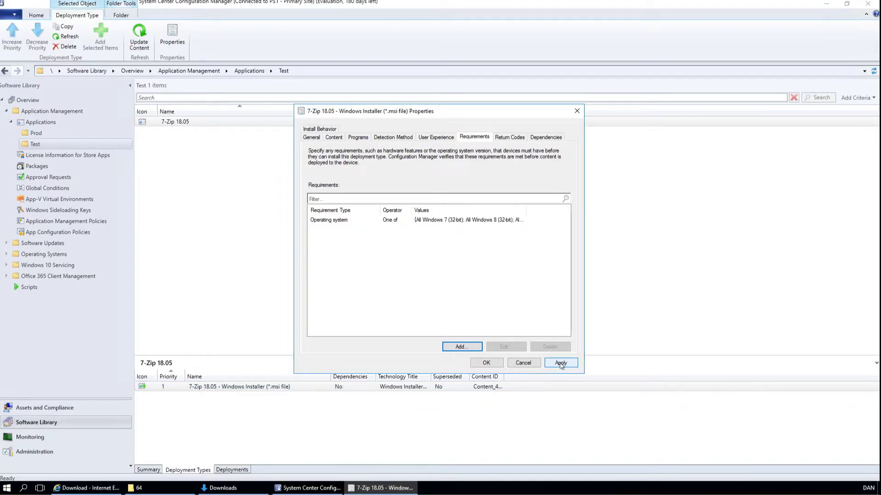
# Step: Insert '32 Bit' after 18.05 in the deployment type's name and save
pyautogui.click(311, 137)
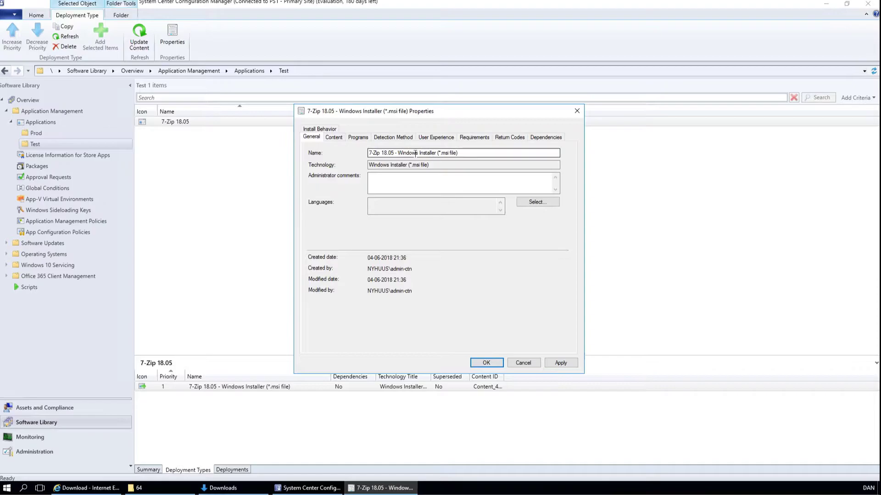
pyautogui.click(394, 153)
pyautogui.write('32 B')
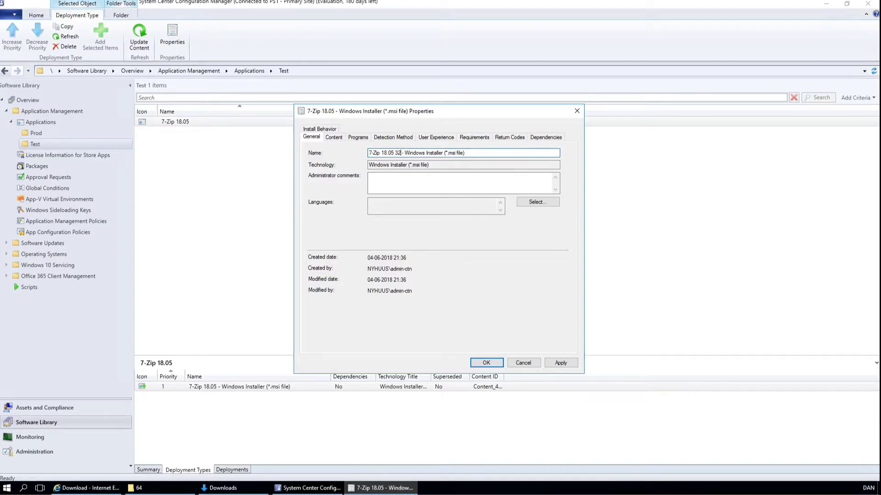
pyautogui.write('it')
pyautogui.click(490, 363)
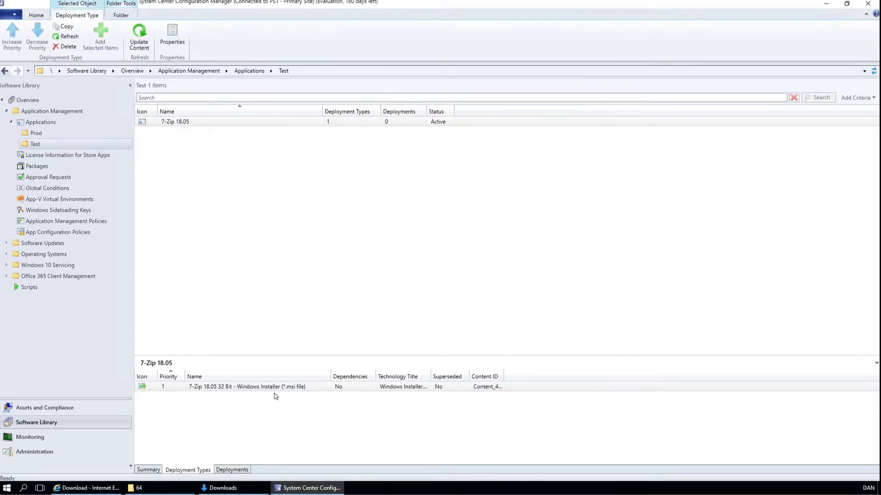
# Step: Make a copy of the 32 Bit deployment type
pyautogui.rightClick(258, 386)
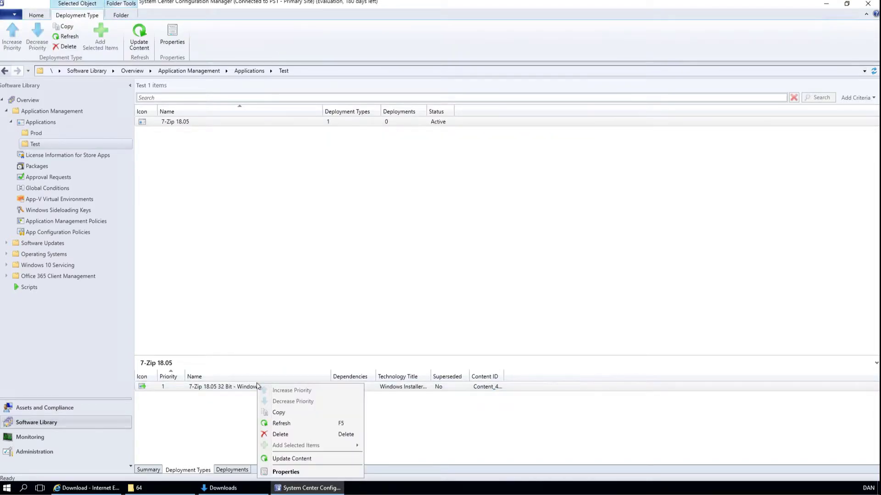
pyautogui.click(296, 417)
pyautogui.click(477, 281)
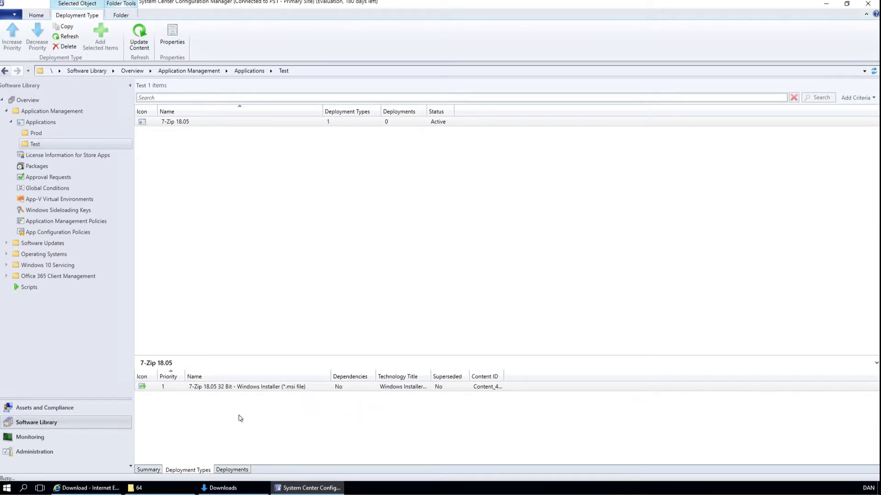
# Step: In the copy's properties, remove '-copy' and '32' from its name
pyautogui.click(245, 398)
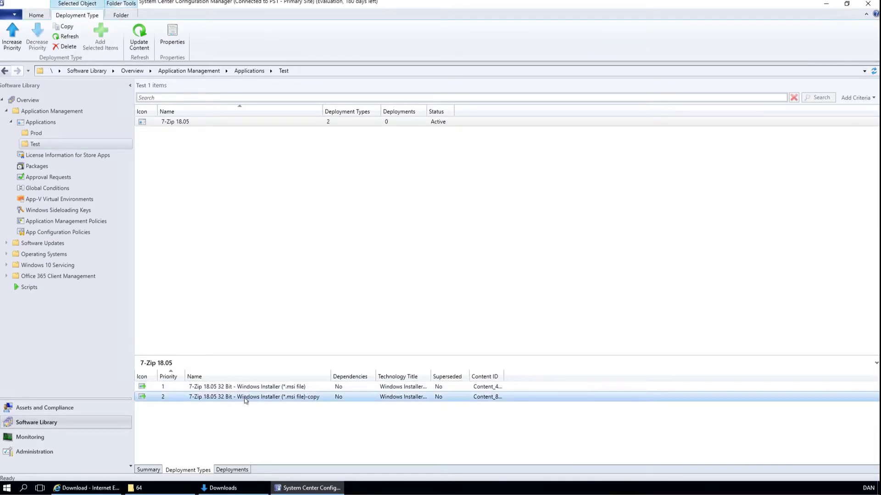
pyautogui.rightClick(245, 399)
pyautogui.click(284, 394)
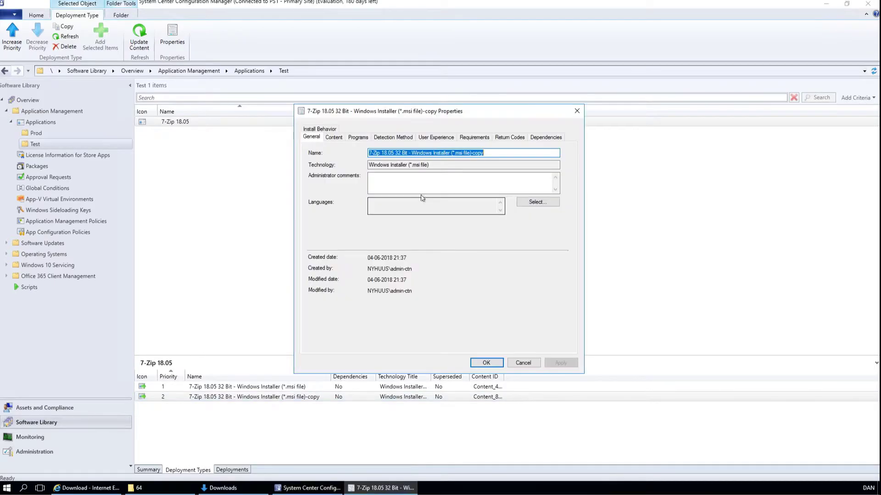
pyautogui.moveTo(471, 156); pyautogui.dragTo(487, 155)
pyautogui.press('BackSpace')
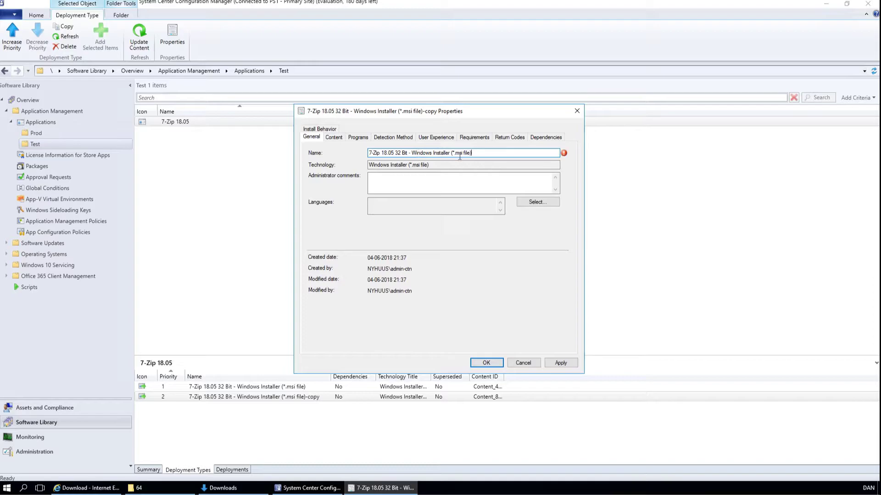
pyautogui.press('BackSpace')
pyautogui.press('BackSpace')
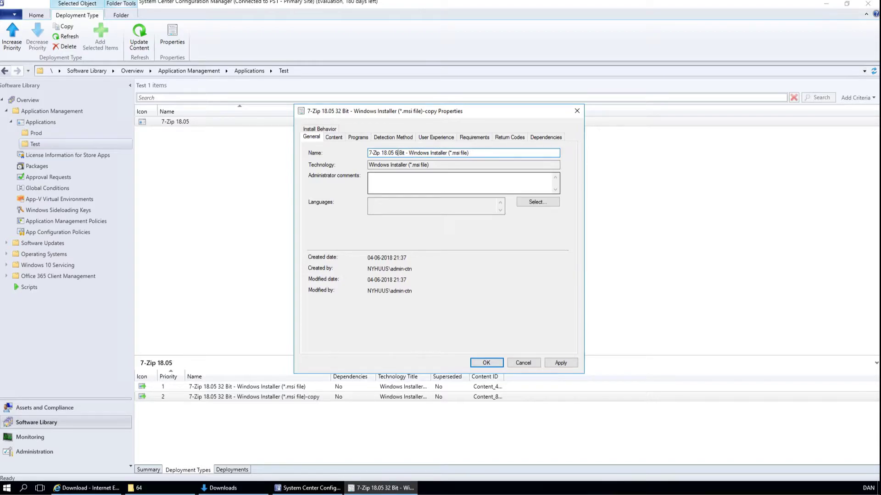
# Step: Rename the copy to 64 Bit and set its content location to the 7zip\64 folder
pyautogui.write('64')
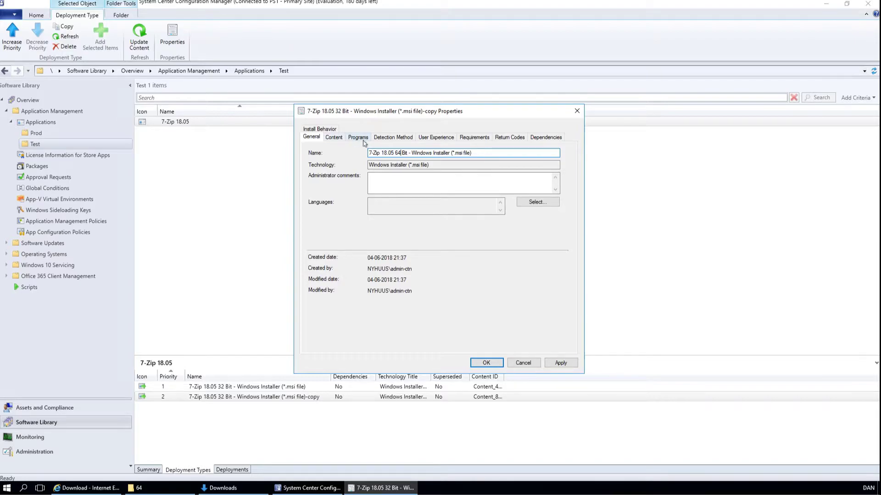
pyautogui.click(340, 139)
pyautogui.click(545, 167)
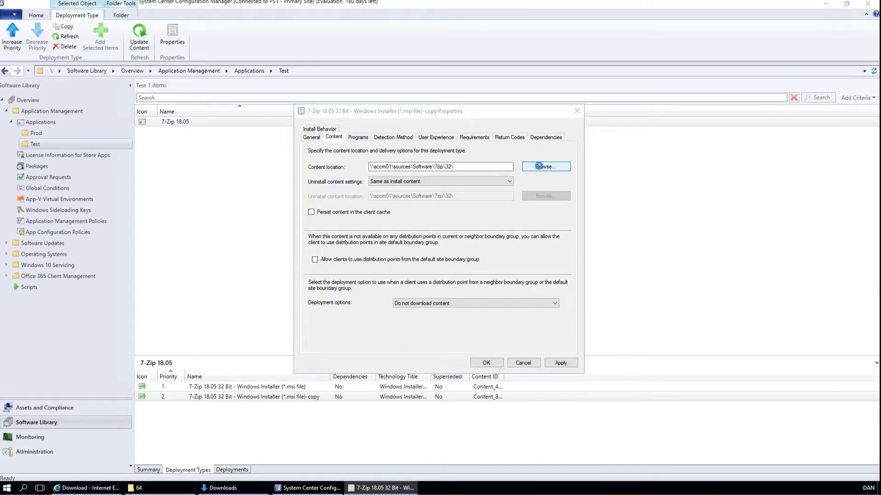
pyautogui.click(490, 140)
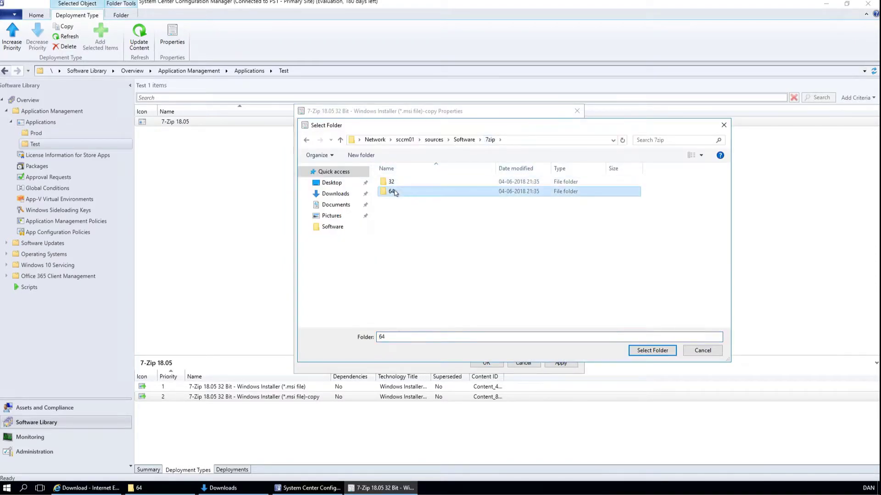
pyautogui.doubleClick(387, 193)
pyautogui.click(651, 350)
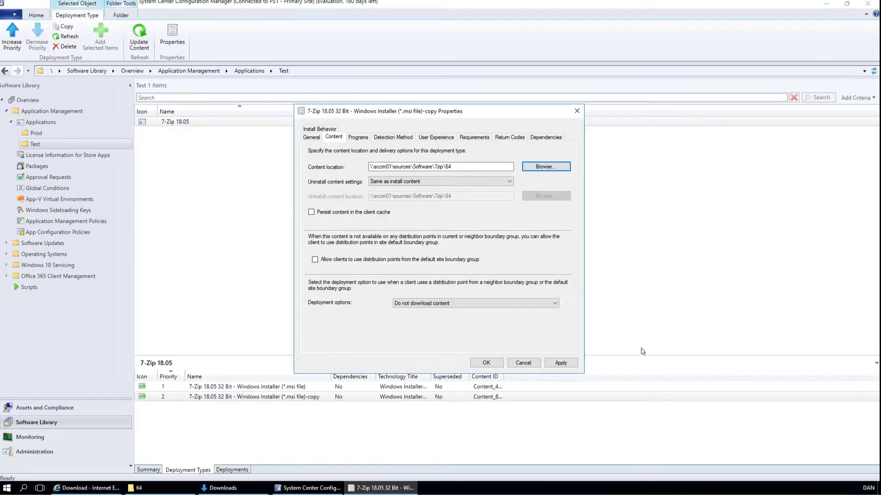
# Step: Change the install command's MSI file name to 7z1805-x64.msi
pyautogui.click(357, 137)
pyautogui.moveTo(429, 163); pyautogui.dragTo(408, 164)
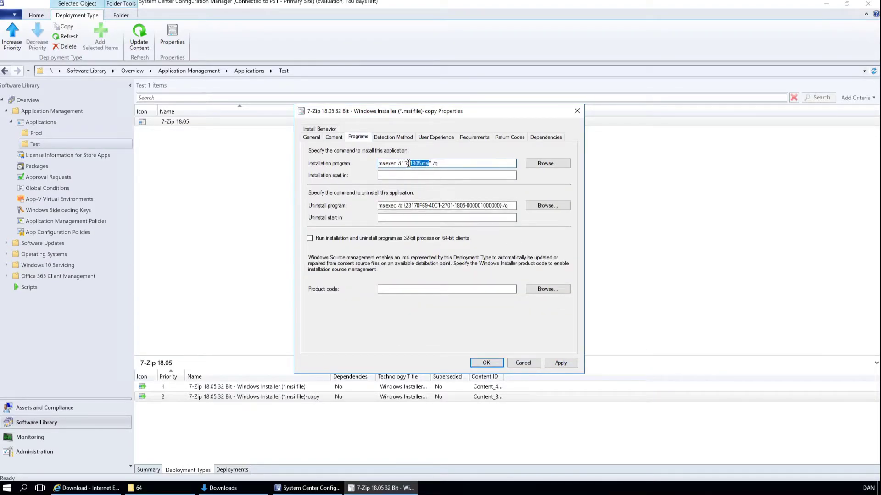
pyautogui.click(136, 488)
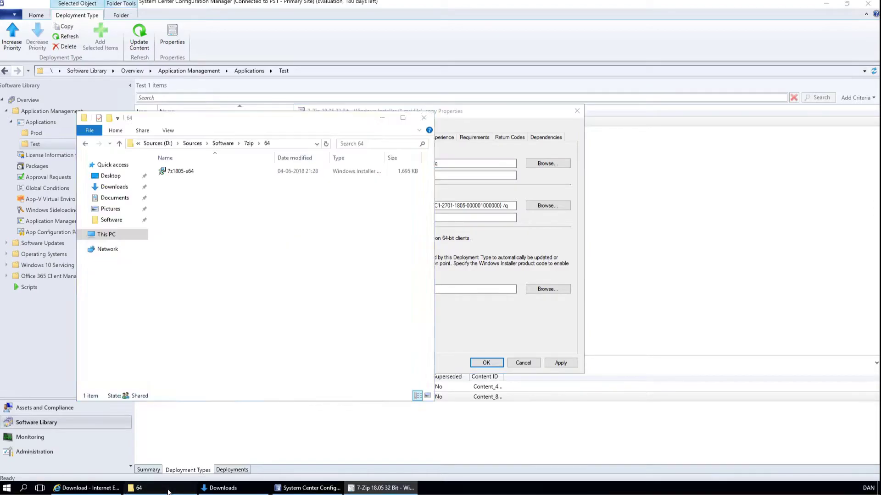
pyautogui.click(195, 172)
pyautogui.press('F2')
pyautogui.click(439, 164)
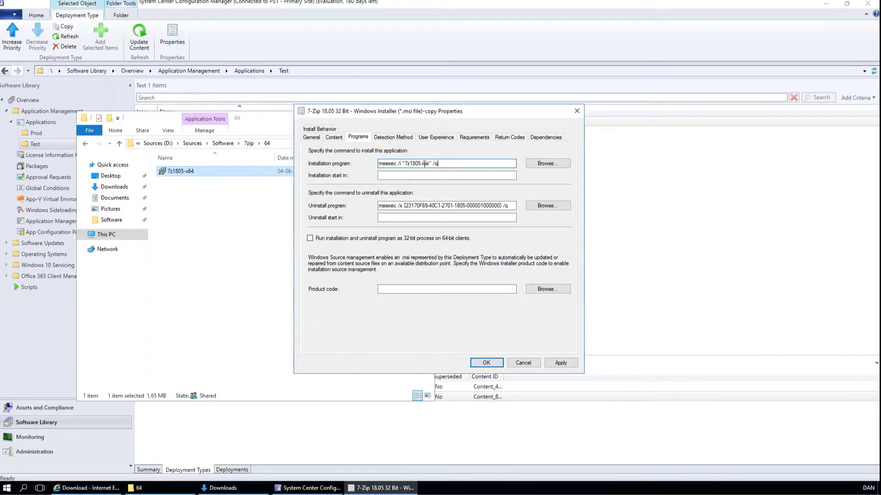
pyautogui.click(421, 164)
pyautogui.moveTo(419, 164); pyautogui.dragTo(405, 163)
pyautogui.hotkey('ctrl', 'v')
pyautogui.moveTo(404, 206); pyautogui.dragTo(510, 198)
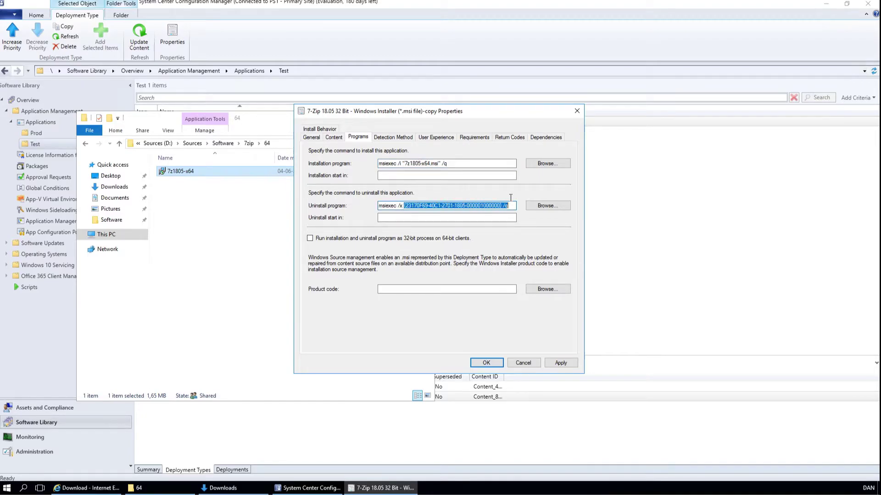
# Step: Replace the detection clause with a Windows Installer product code read from 7z1805-x64.msi
pyautogui.click(392, 137)
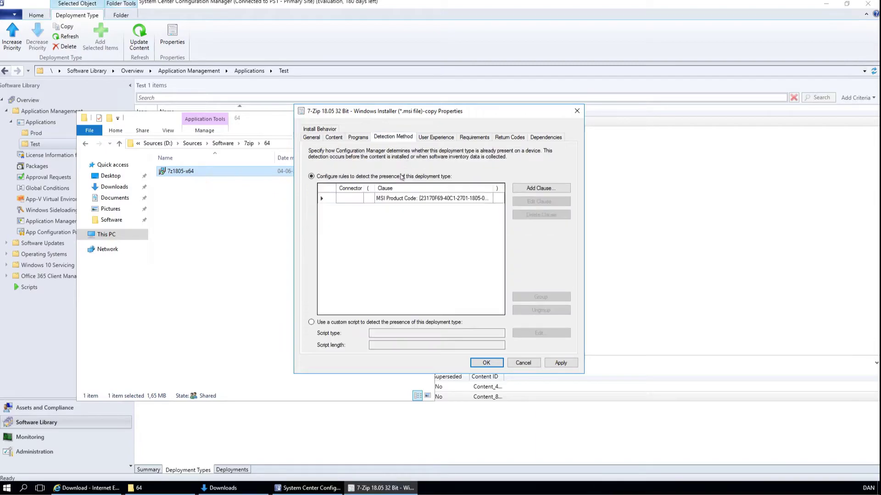
pyautogui.click(389, 199)
pyautogui.click(549, 215)
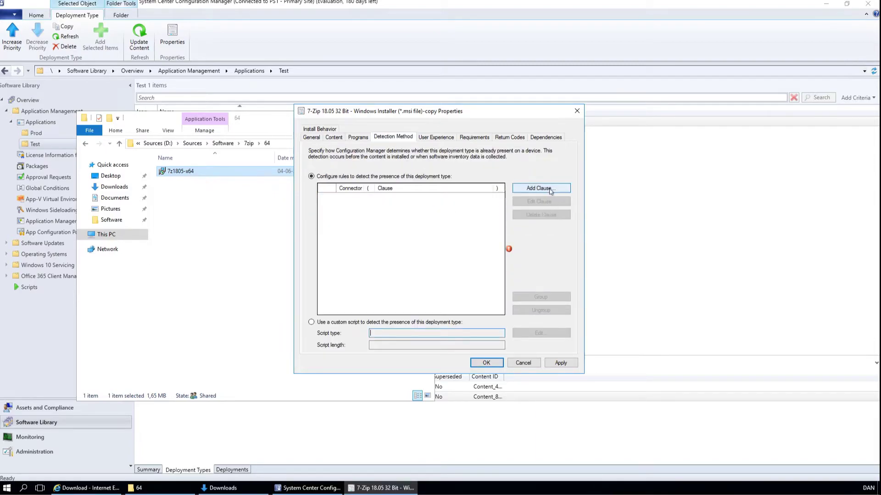
pyautogui.click(540, 188)
pyautogui.click(413, 141)
pyautogui.click(381, 162)
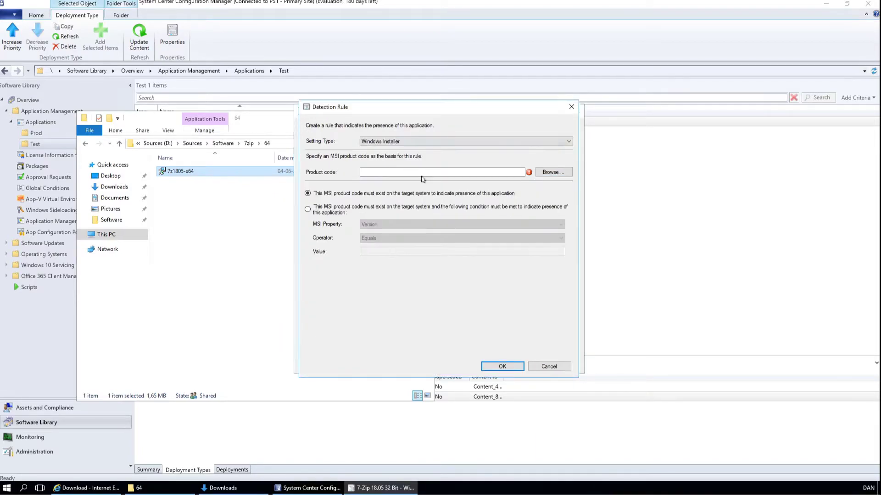
pyautogui.click(539, 172)
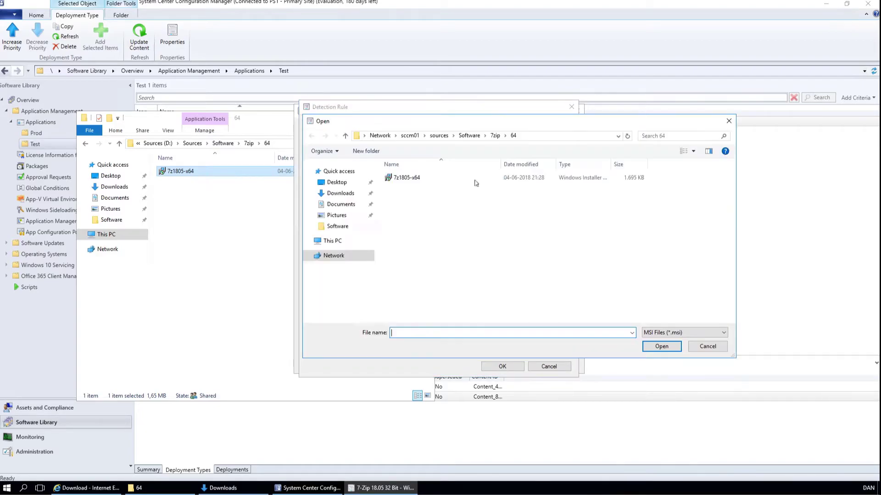
pyautogui.doubleClick(433, 177)
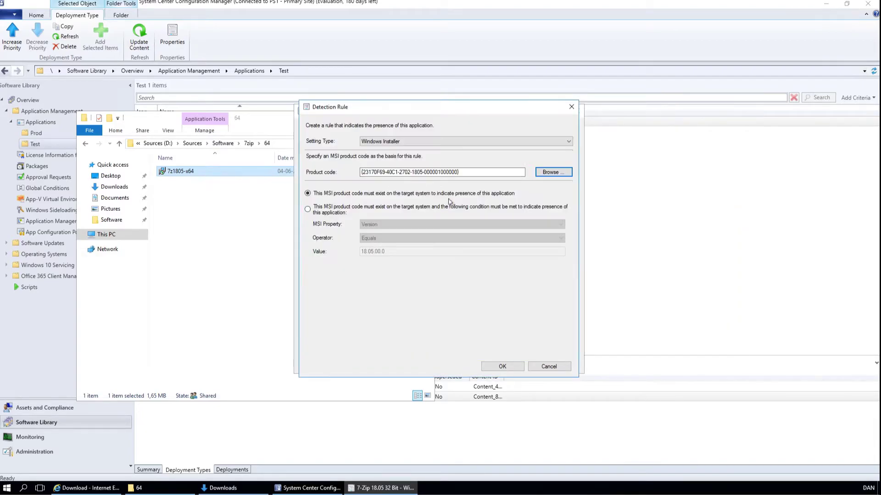
pyautogui.click(501, 366)
pyautogui.click(358, 137)
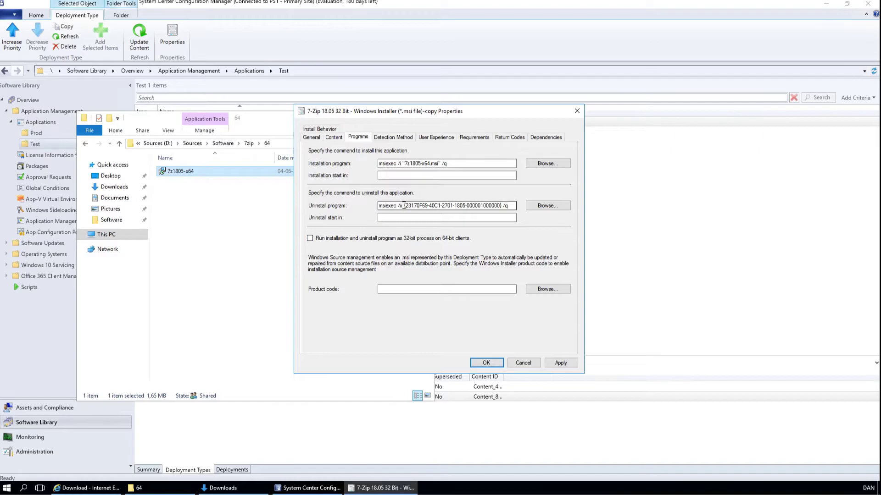
pyautogui.moveTo(405, 207); pyautogui.dragTo(499, 202)
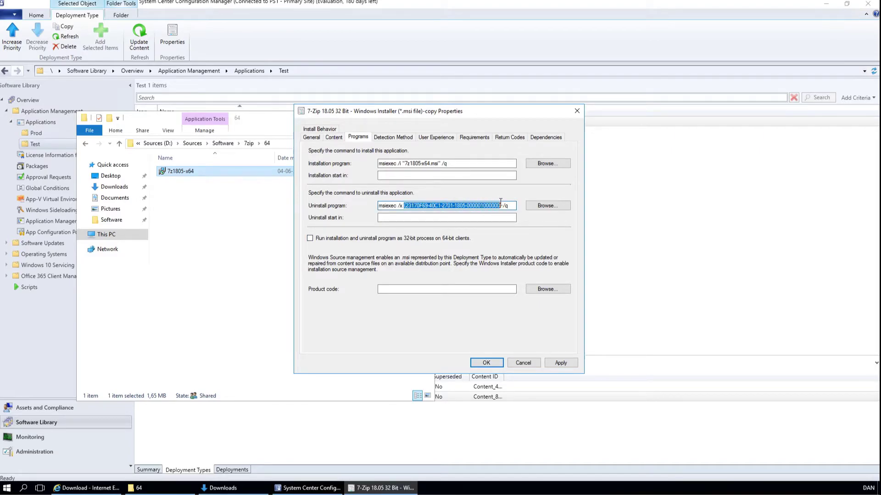
pyautogui.hotkey('ctrl', 'v')
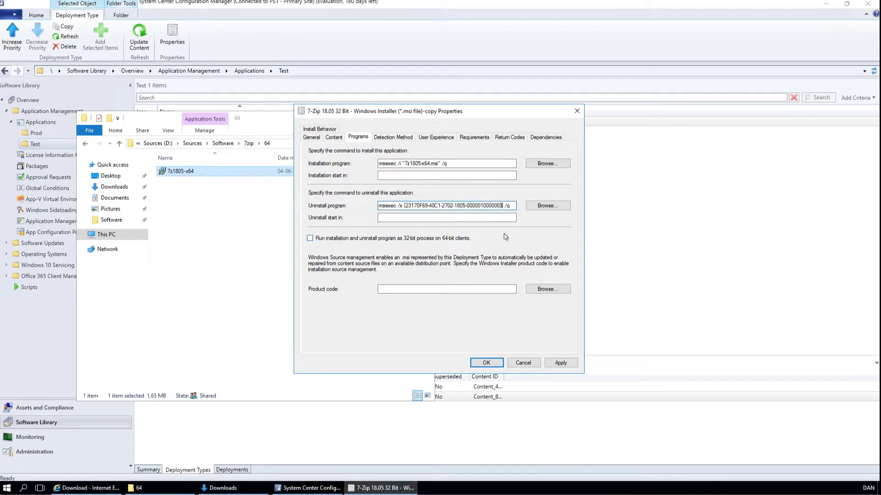
# Step: Delete the old 32-bit operating system requirement
pyautogui.click(385, 140)
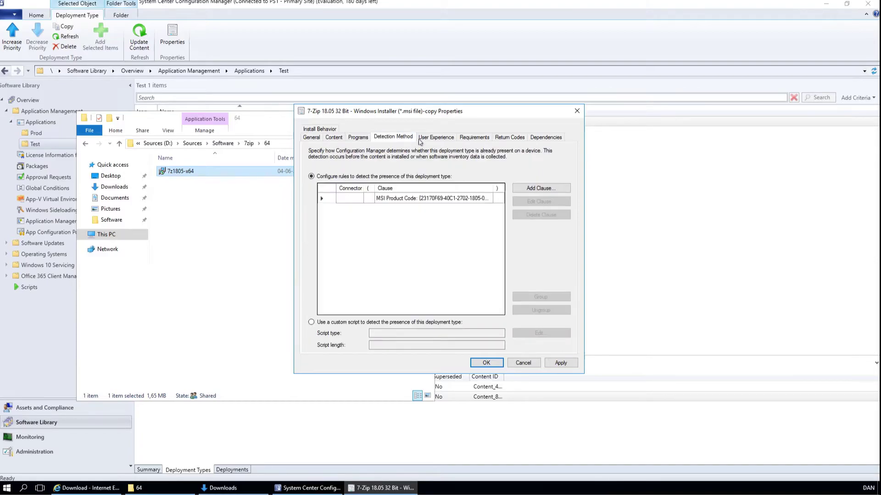
pyautogui.click(420, 139)
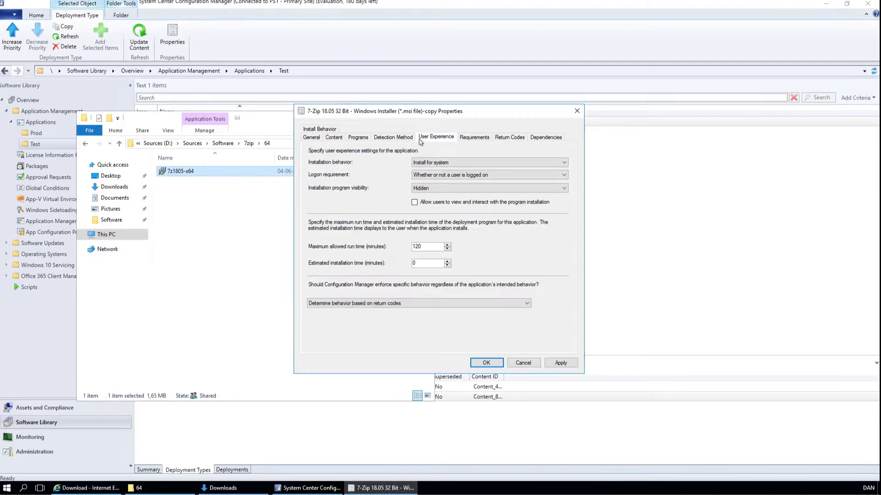
pyautogui.click(474, 137)
pyautogui.click(348, 220)
pyautogui.click(550, 346)
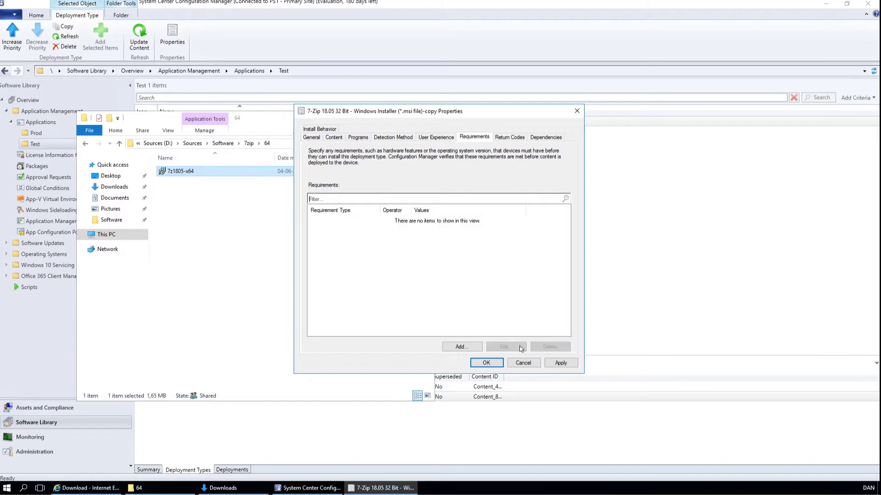
# Step: Add a Device operating system requirement for 64-bit Windows 7, 8, 8.1 and 10, and apply
pyautogui.click(461, 347)
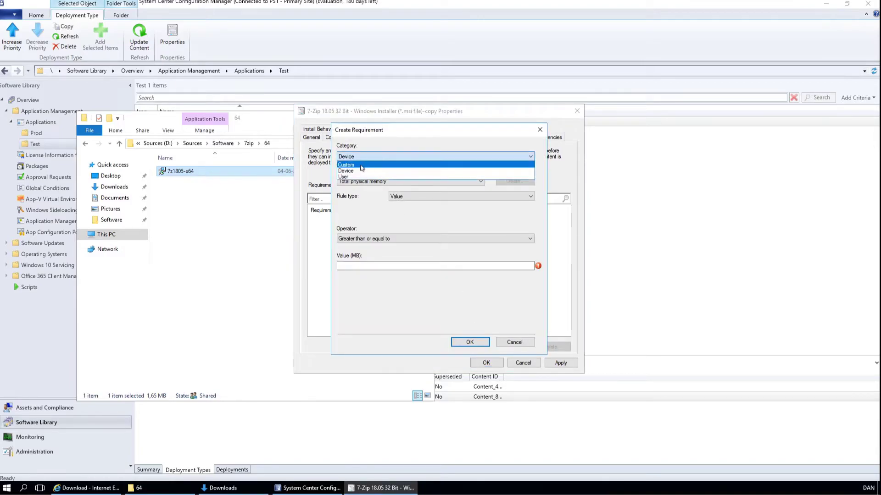
pyautogui.click(361, 170)
pyautogui.click(367, 181)
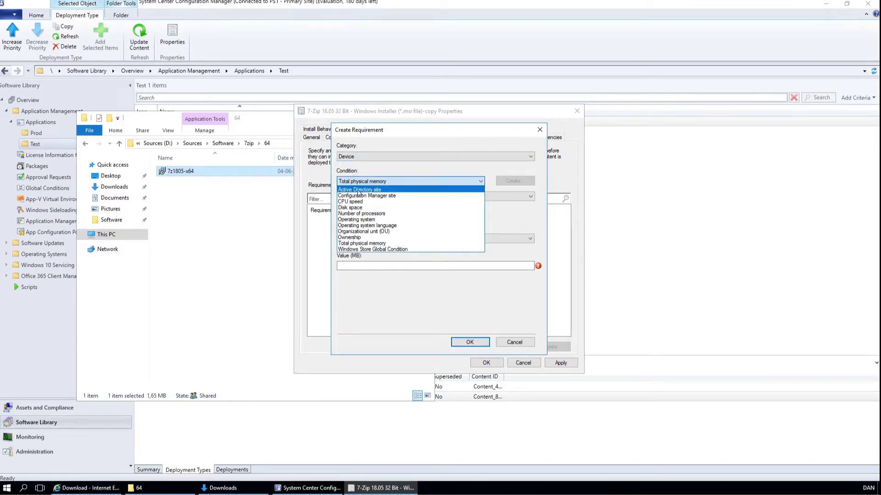
pyautogui.click(359, 220)
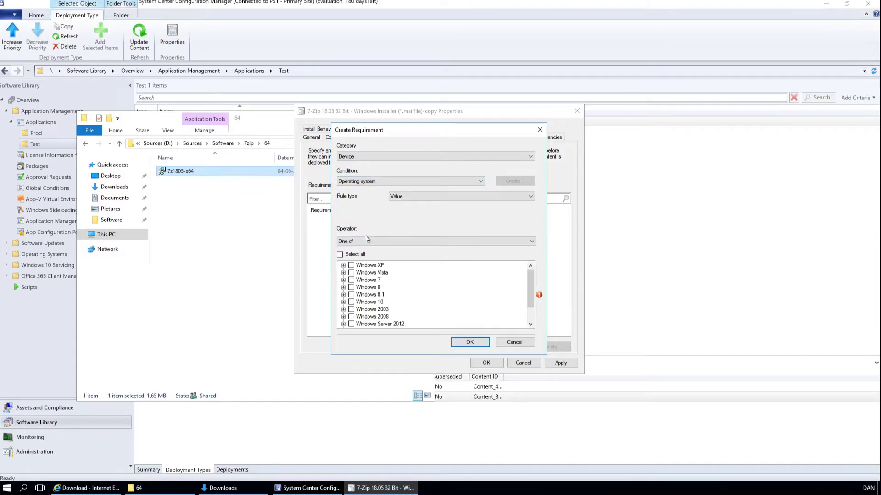
pyautogui.click(343, 280)
pyautogui.click(358, 287)
pyautogui.scroll(-2, 356, 285)
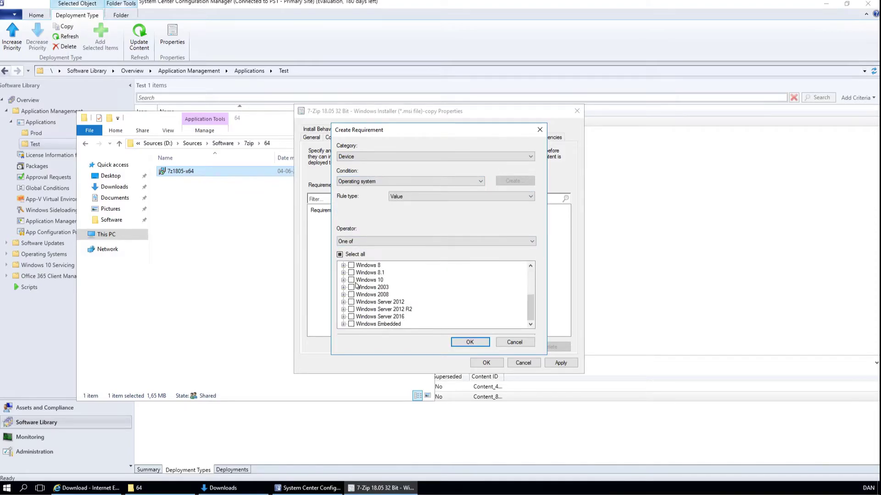
pyautogui.click(343, 265)
pyautogui.click(360, 280)
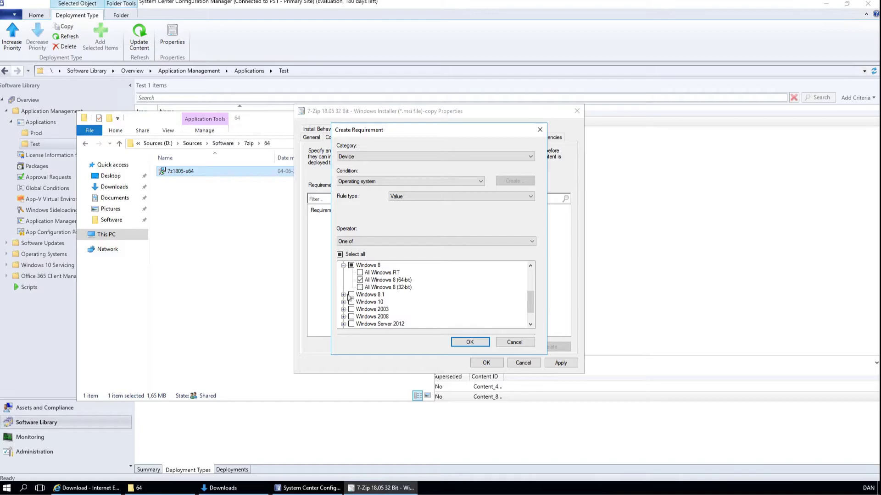
pyautogui.click(343, 295)
pyautogui.scroll(-1, 360, 311)
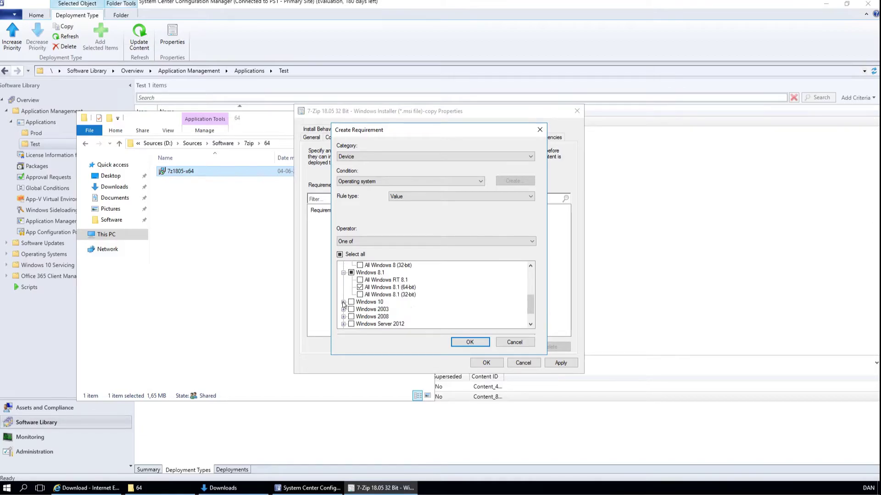
pyautogui.click(343, 301)
pyautogui.click(360, 309)
pyautogui.click(464, 344)
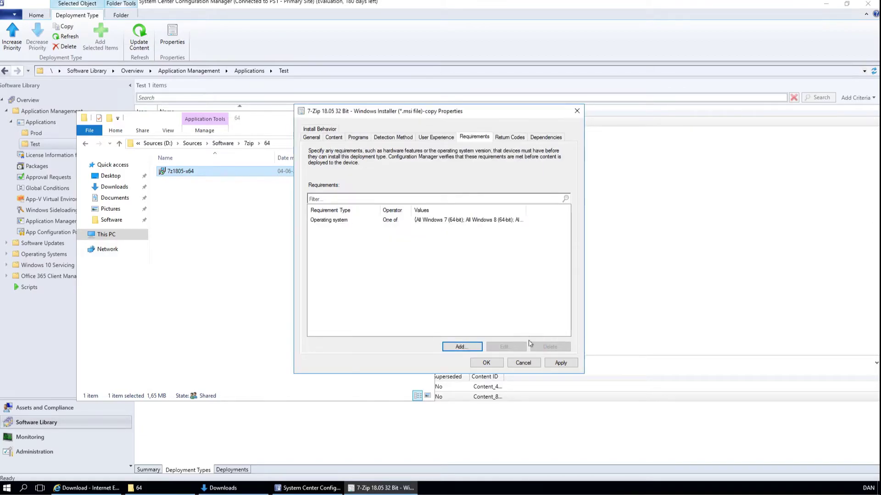
pyautogui.click(560, 362)
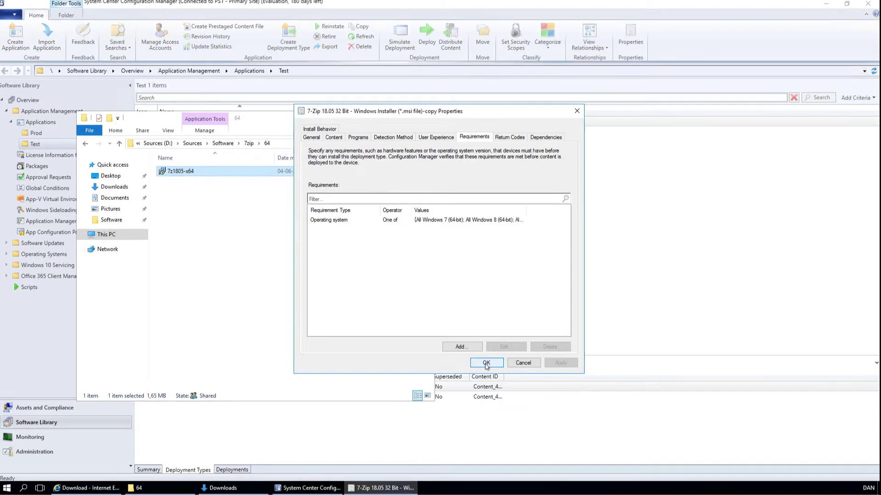
# Step: Save the deployment type, then review 7-Zip 18.05's 32 Bit and 64 Bit deployment types and open the application's actions menu
pyautogui.click(486, 363)
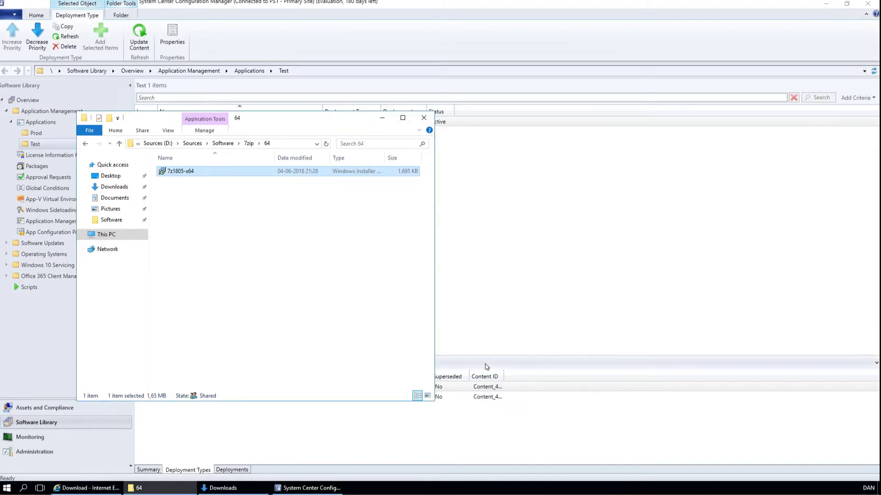
pyautogui.click(472, 268)
pyautogui.click(177, 121)
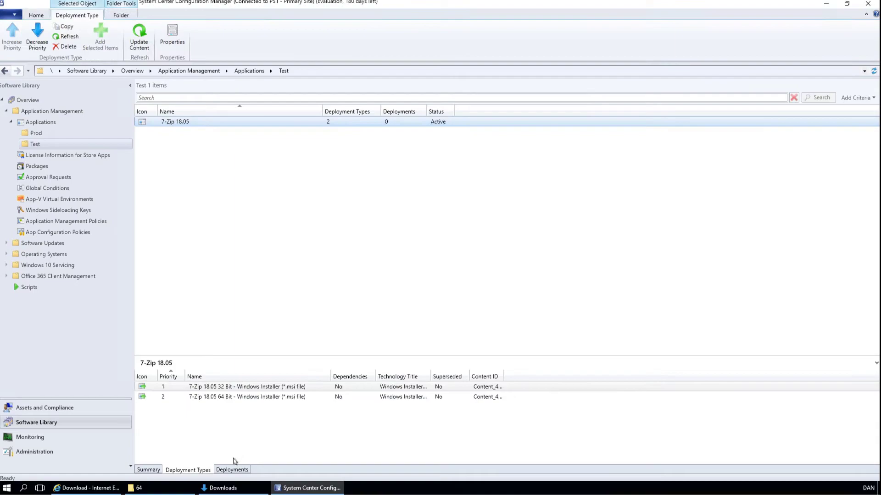
pyautogui.click(228, 387)
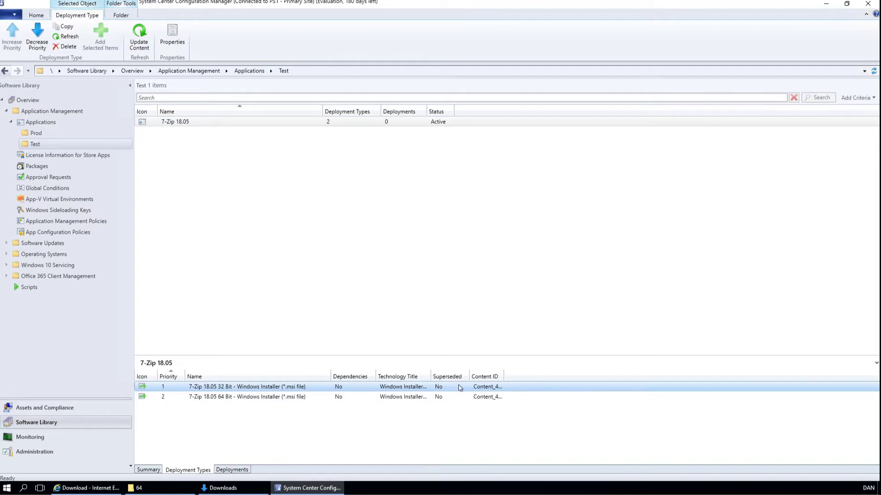
pyautogui.click(189, 398)
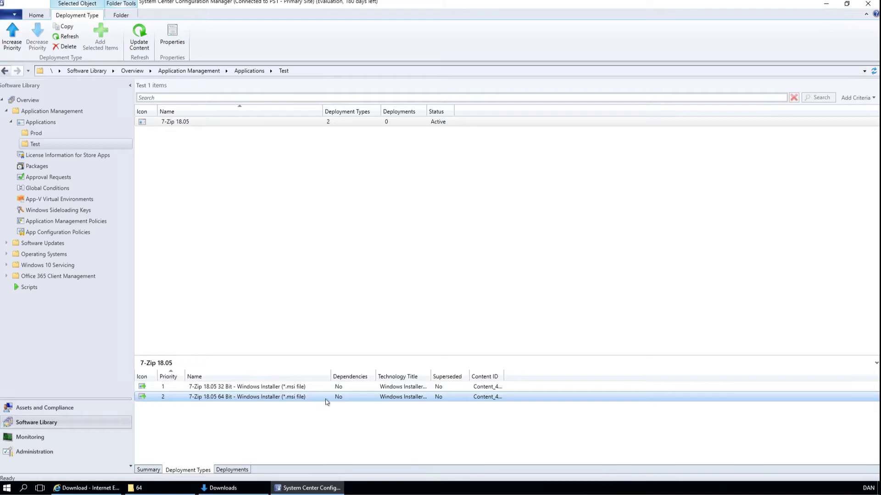
pyautogui.rightClick(180, 123)
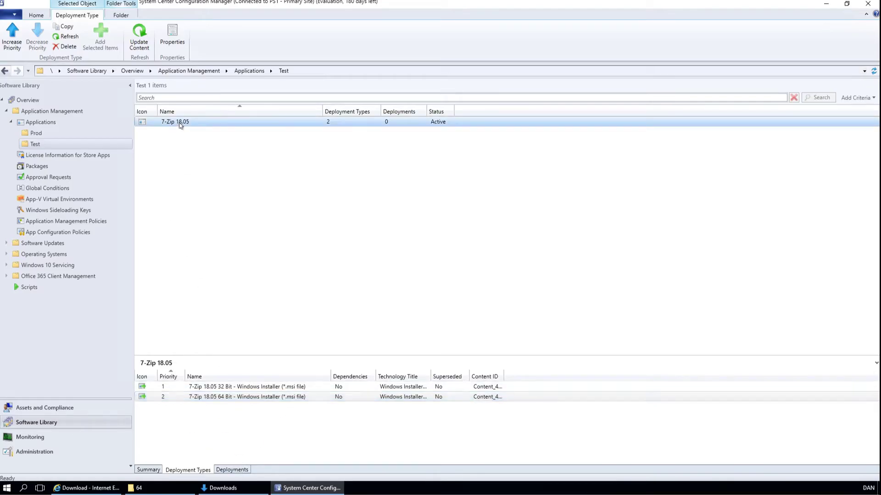
# Step: Start the 7-Zip deployment and target the Test > Software Test device collection
pyautogui.click(233, 268)
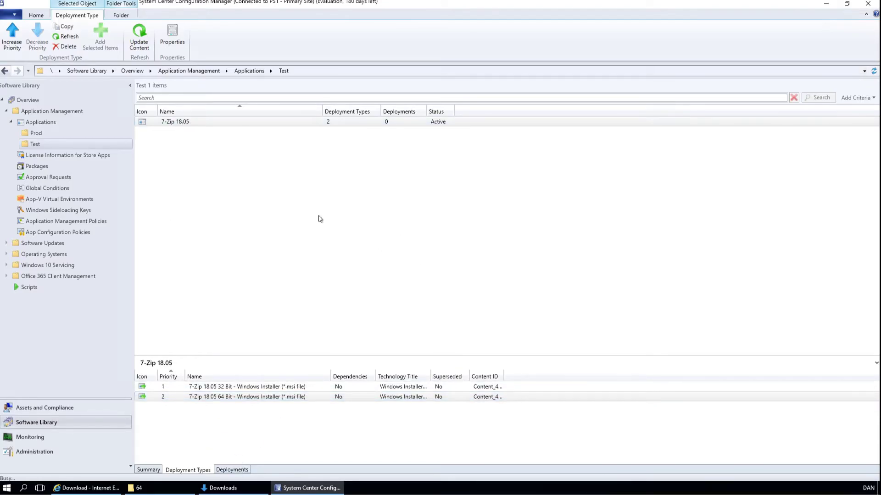
pyautogui.click(578, 183)
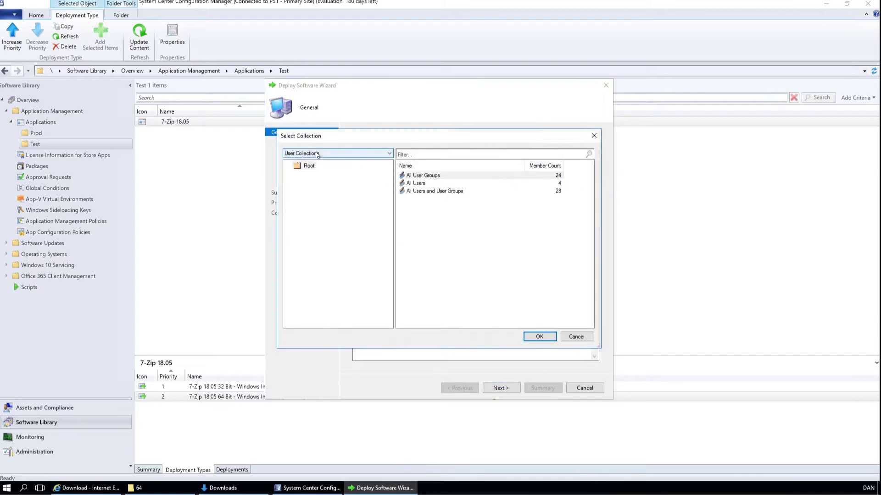
pyautogui.click(338, 153)
pyautogui.click(335, 167)
pyautogui.click(319, 183)
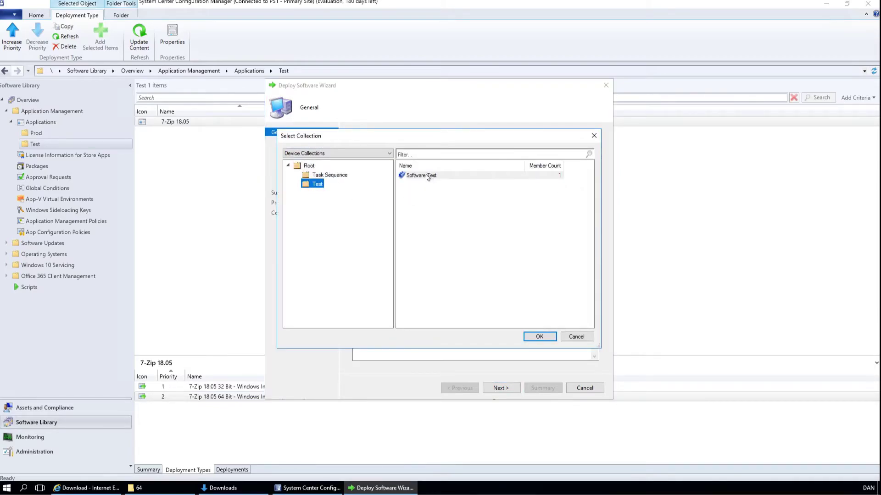
pyautogui.click(427, 176)
pyautogui.click(539, 336)
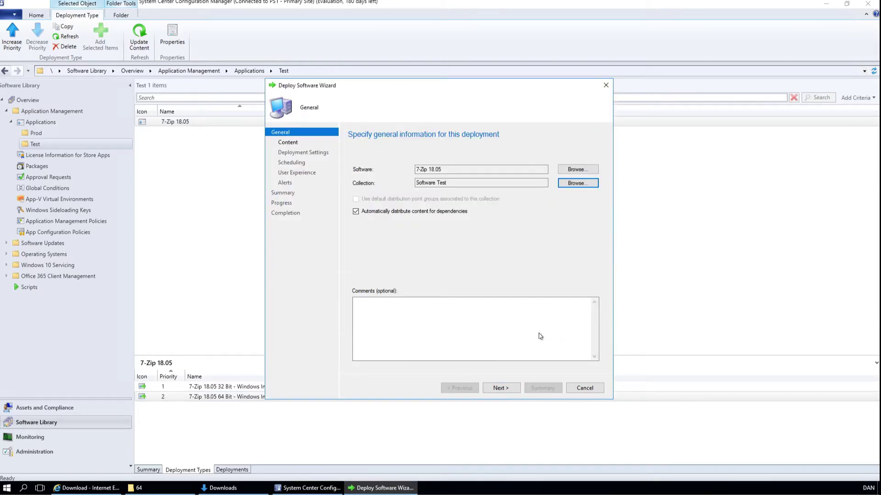
pyautogui.click(500, 388)
# Step: Add the SCCM01 distribution point as the content location
pyautogui.click(592, 267)
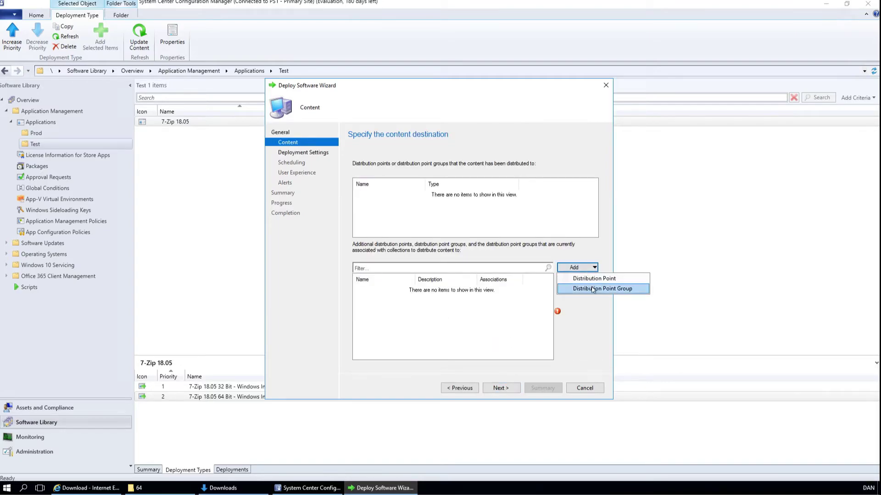
pyautogui.click(591, 275)
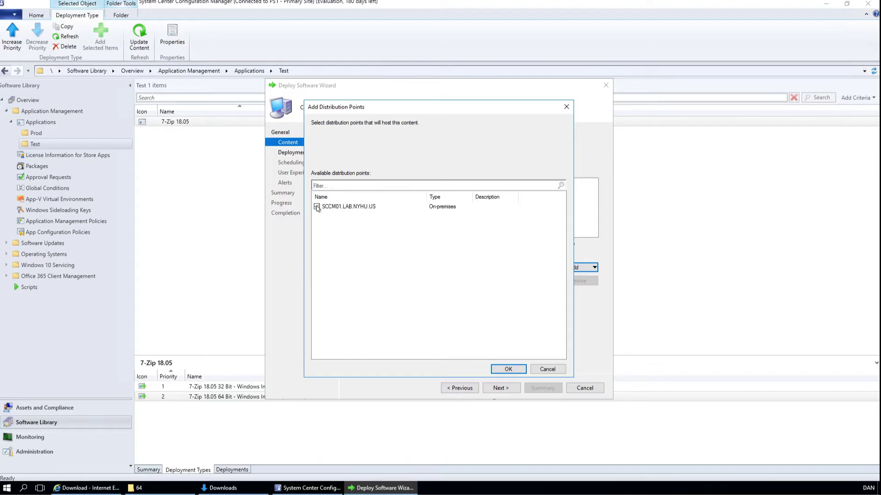
pyautogui.click(316, 207)
pyautogui.click(512, 370)
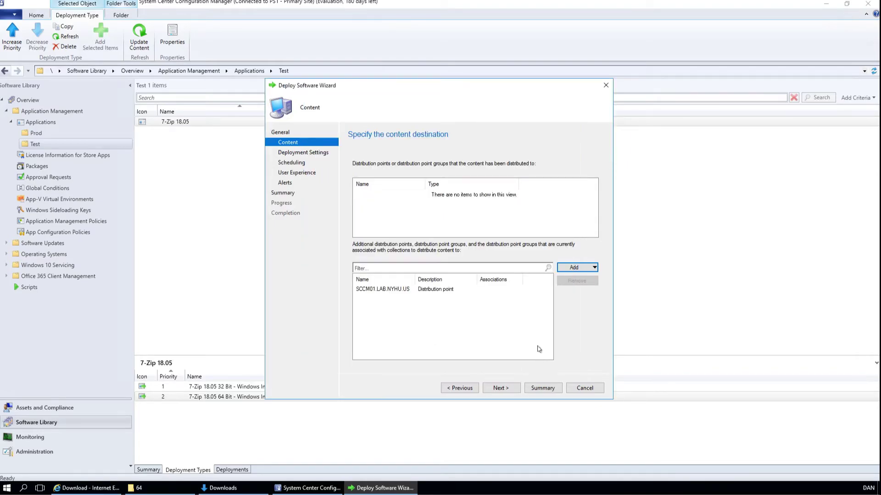
pyautogui.click(502, 389)
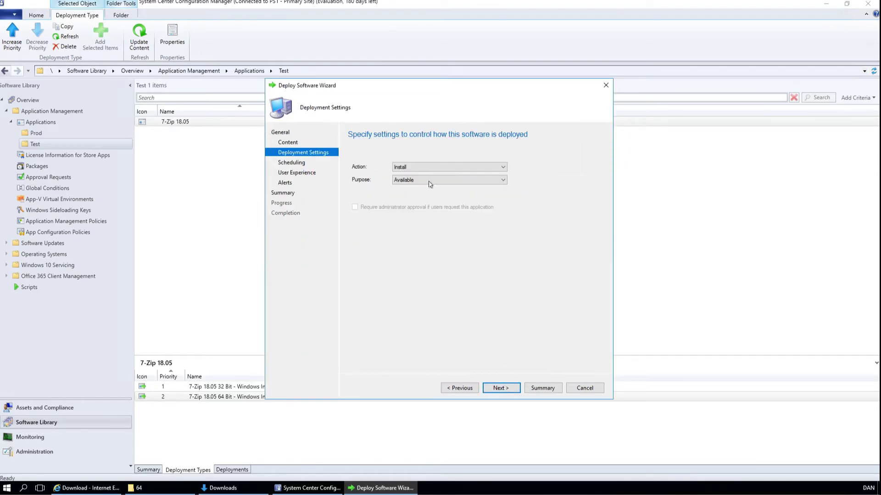
# Step: Keep Install and Available, accept the default scheduling, user experience and alert settings, then finish and close the wizard
pyautogui.click(504, 390)
pyautogui.click(504, 390)
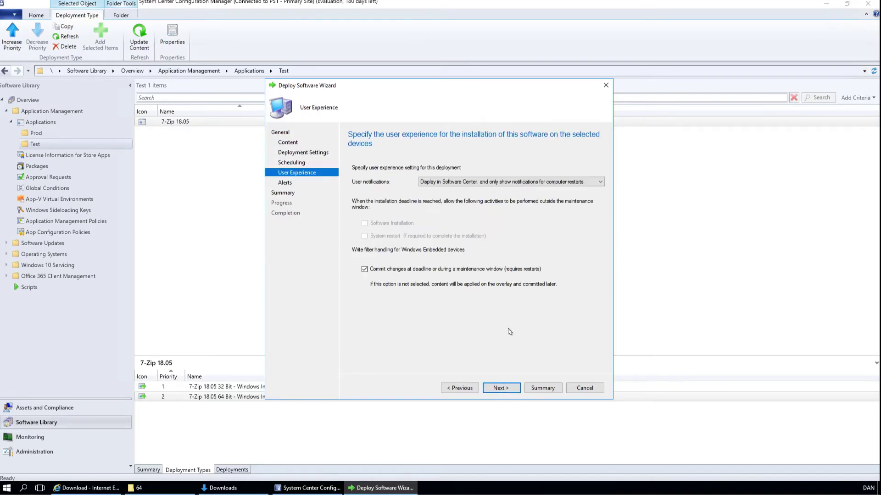
pyautogui.click(504, 391)
pyautogui.click(504, 390)
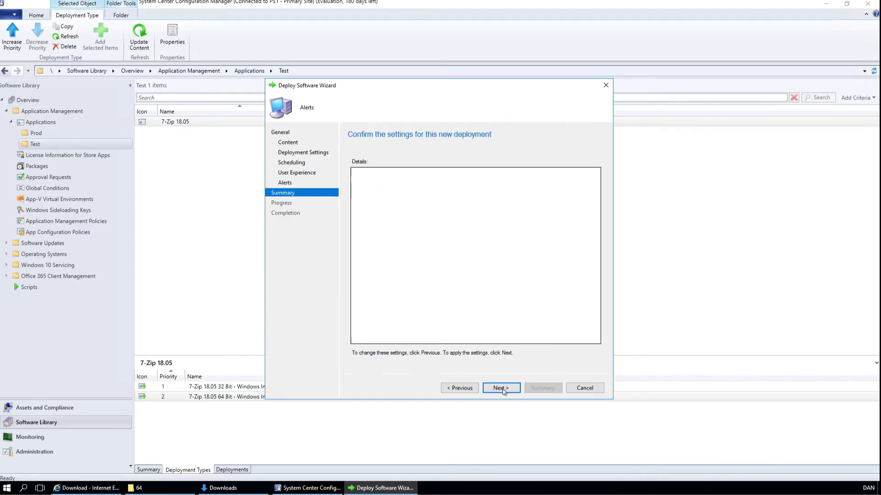
pyautogui.click(500, 389)
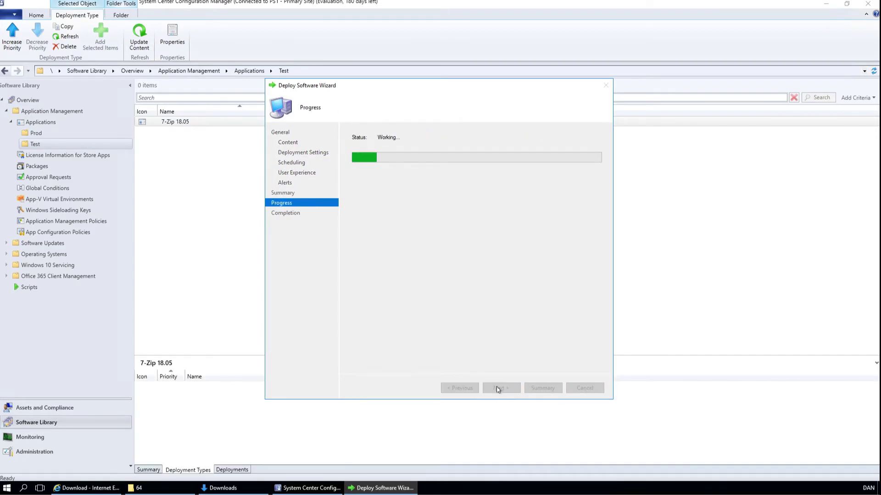
pyautogui.click(579, 389)
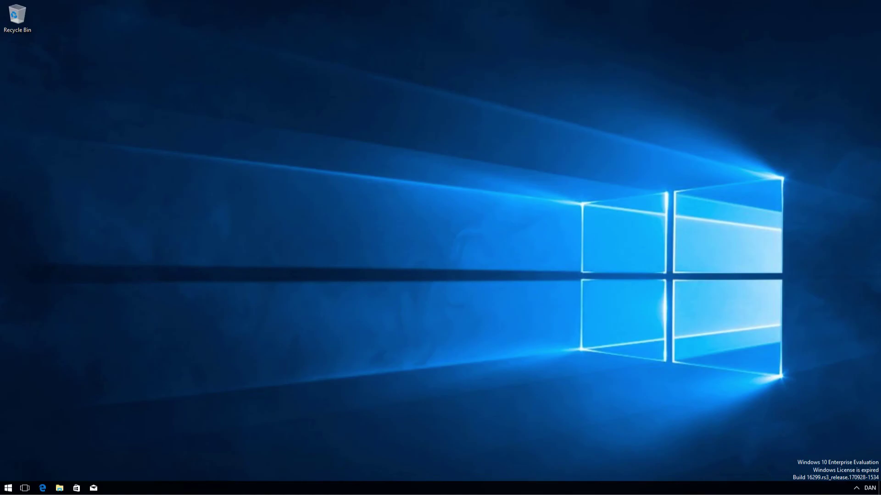
# Step: Search the Start menu for 'software' and launch Software Center
pyautogui.click(7, 491)
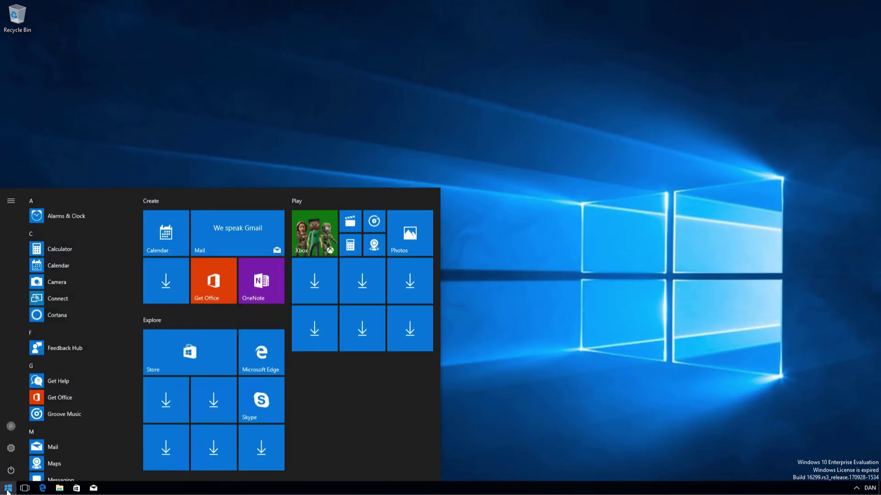
pyautogui.write('softwe')
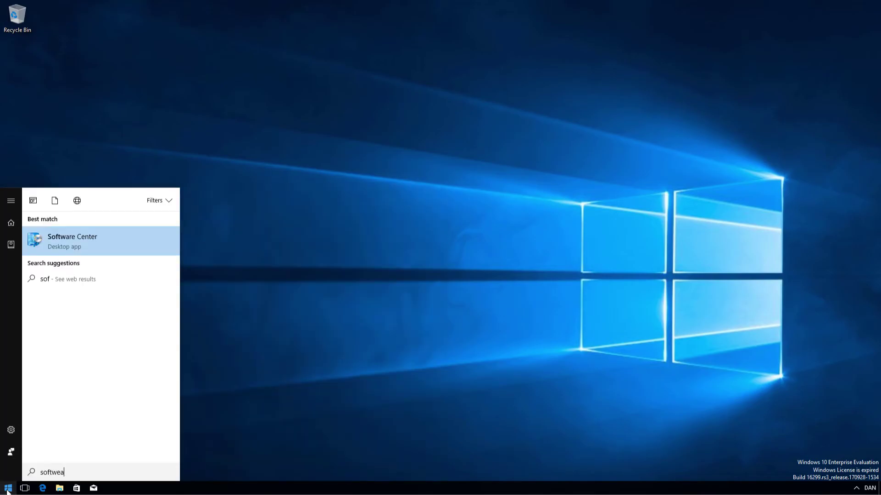
pyautogui.press('BackSpace')
pyautogui.write('ar')
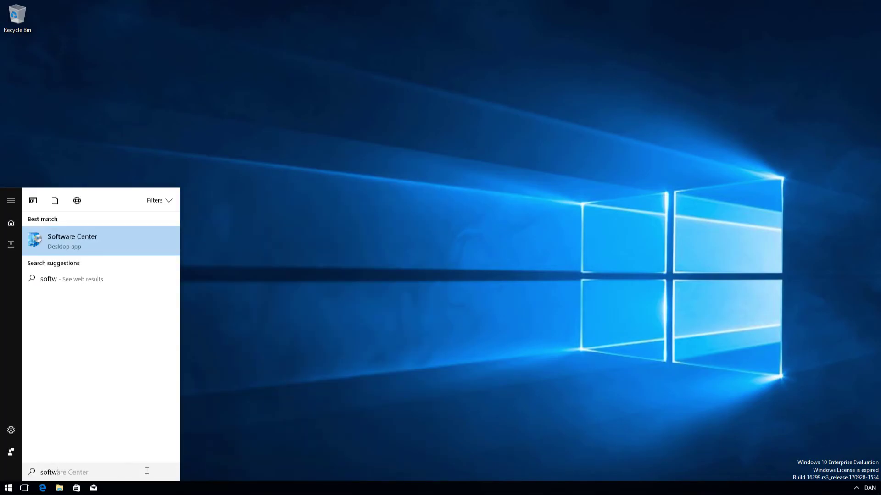
pyautogui.click(84, 241)
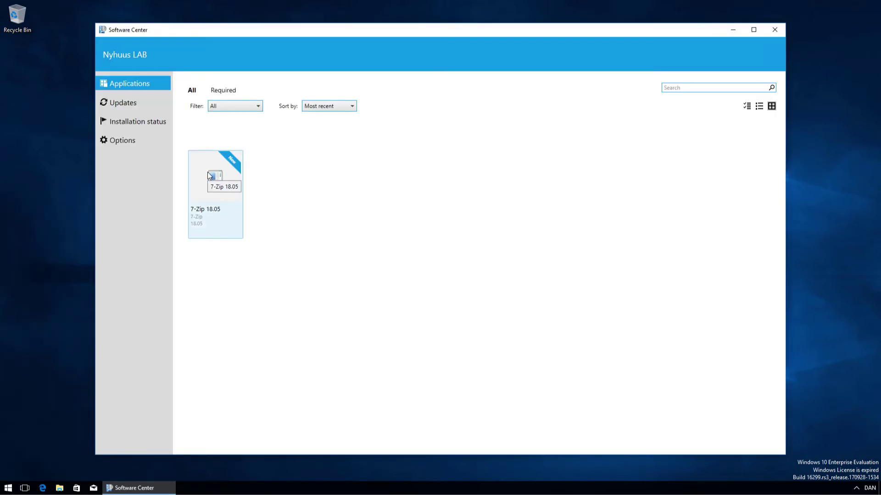
# Step: Install 7-Zip 18.05 from its Software Center details page and check Start for the new entries
pyautogui.click(208, 175)
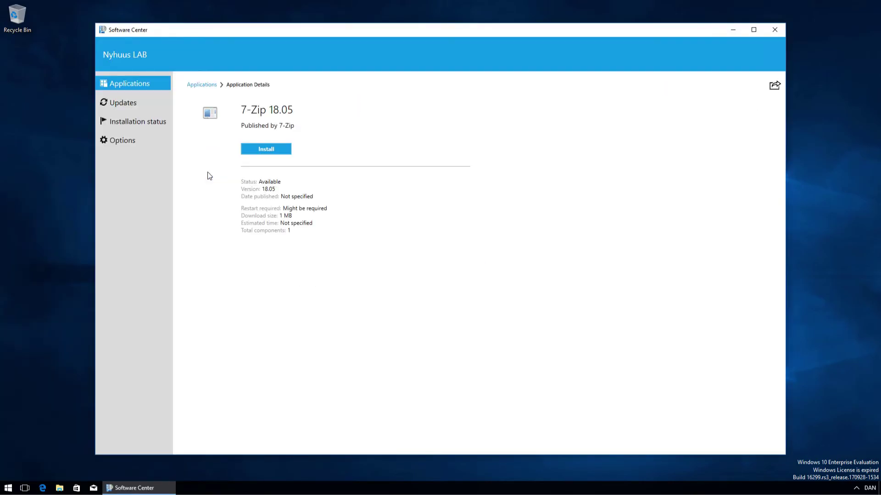
pyautogui.click(280, 148)
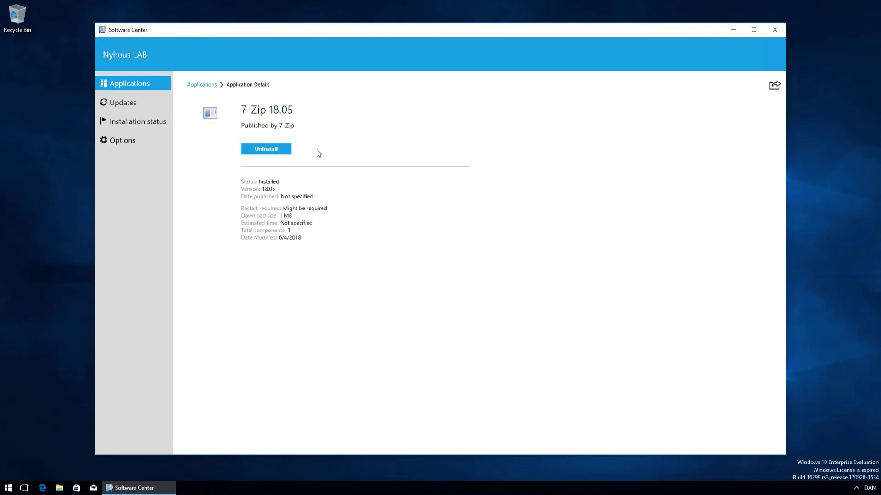
pyautogui.click(8, 487)
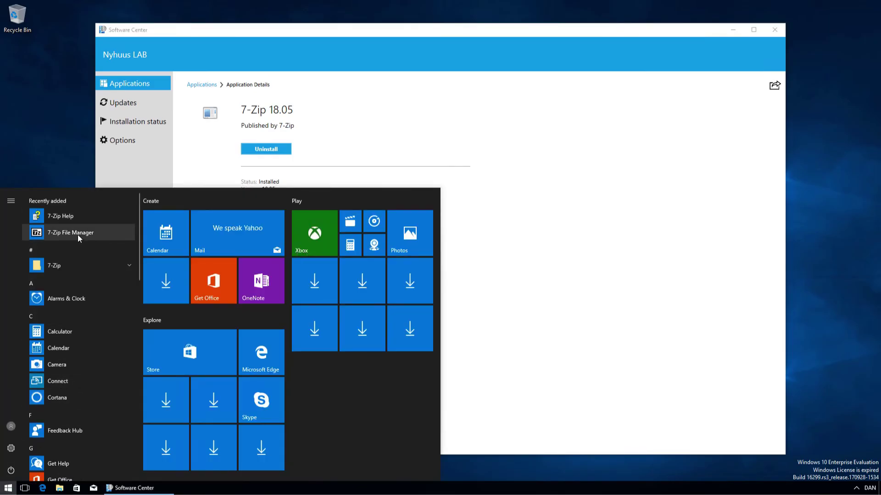
# Step: Run appwiz.cpl and select 7-Zip 18.05 (x64 edition), version 18.05.00.0, in the program list
pyautogui.write('app')
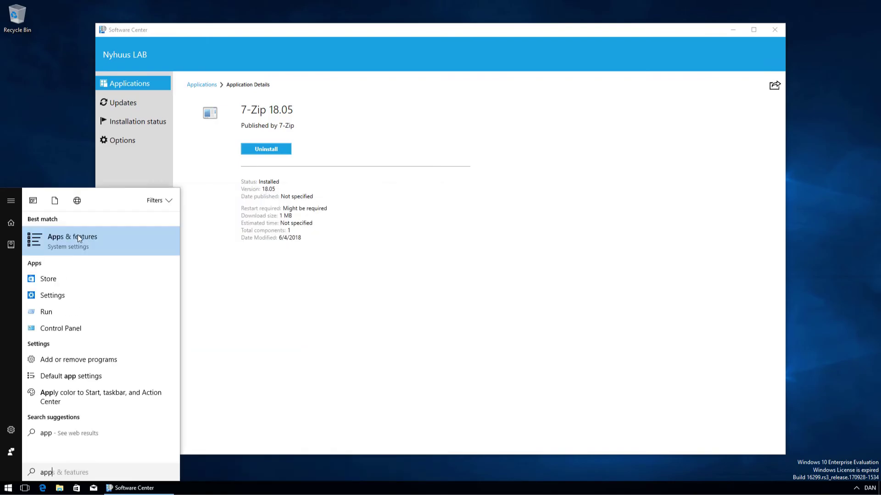
pyautogui.write('wiz.cpl')
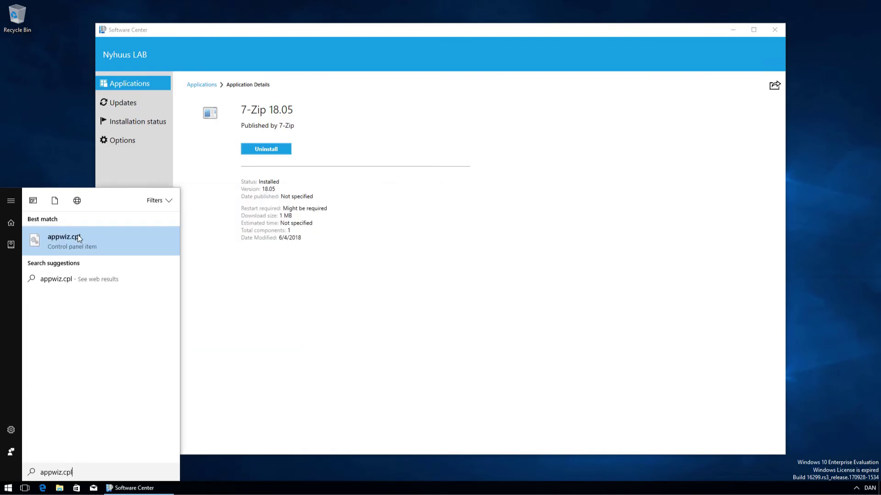
pyautogui.press('Return')
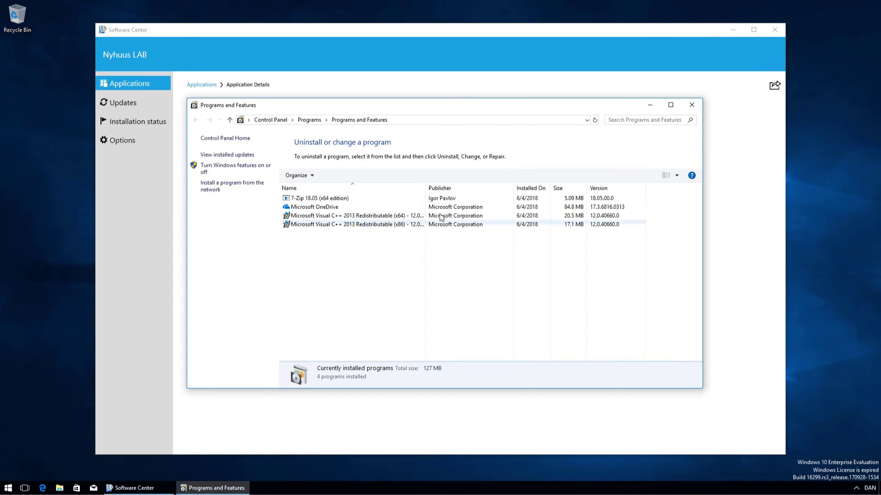
pyautogui.click(372, 202)
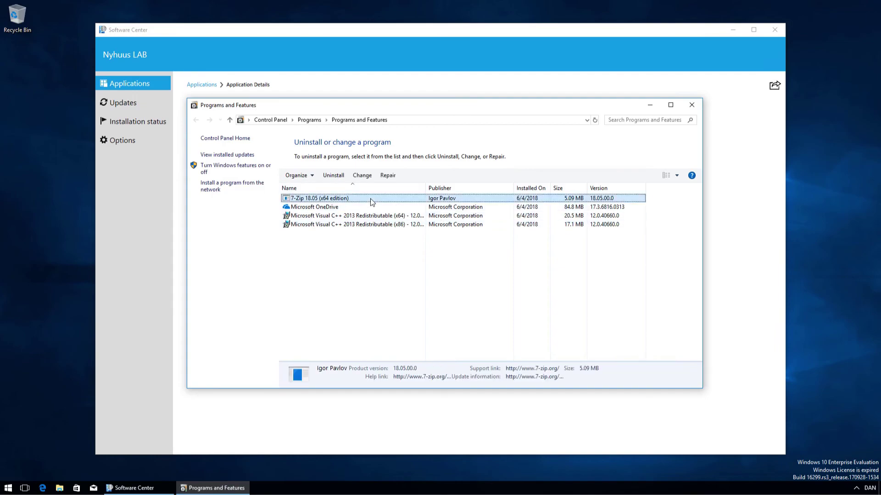